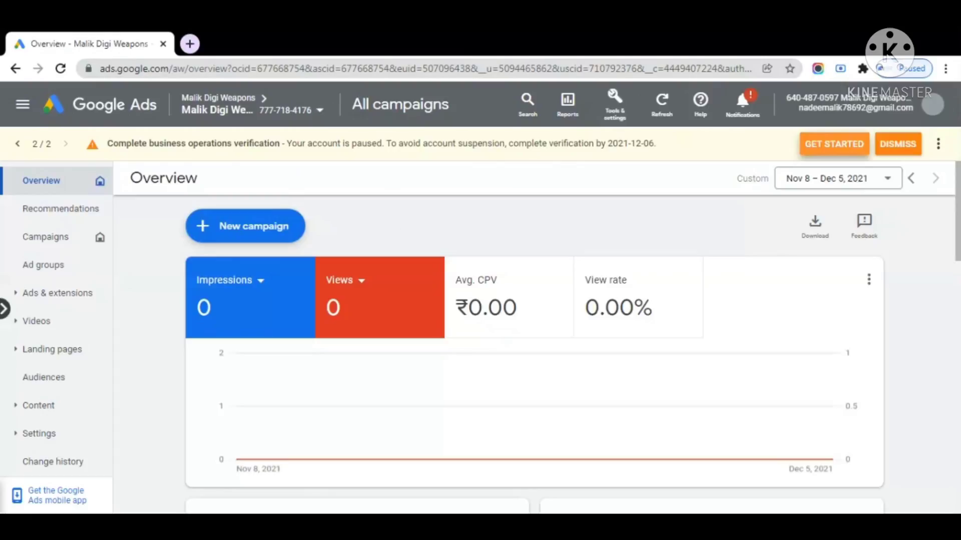
Read the account-paused notice and its verification deadline
{"action": "left_click_drag", "start_coordinate": [291, 144], "coordinate": [503, 152]}
{"action": "left_click", "coordinate": [387, 159]}
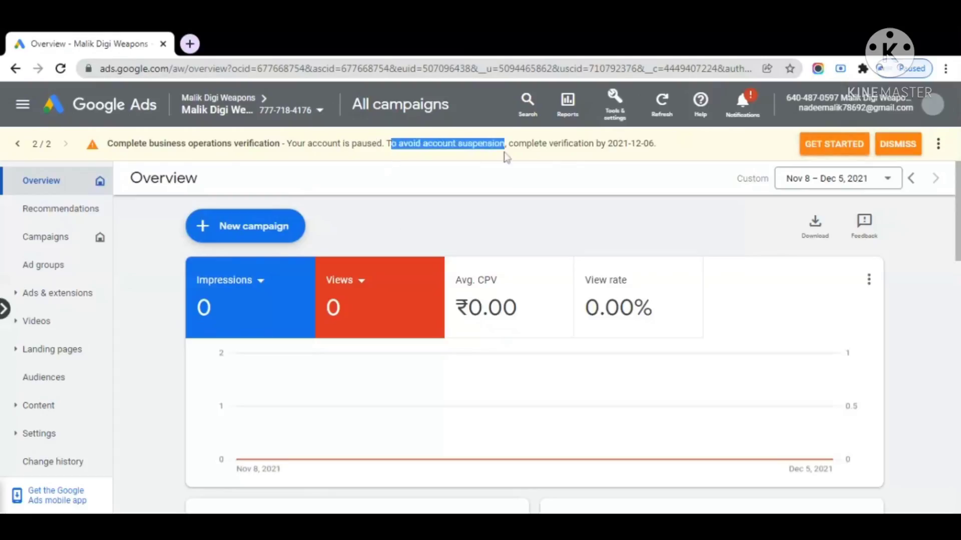
{"action": "left_click", "coordinate": [476, 167]}
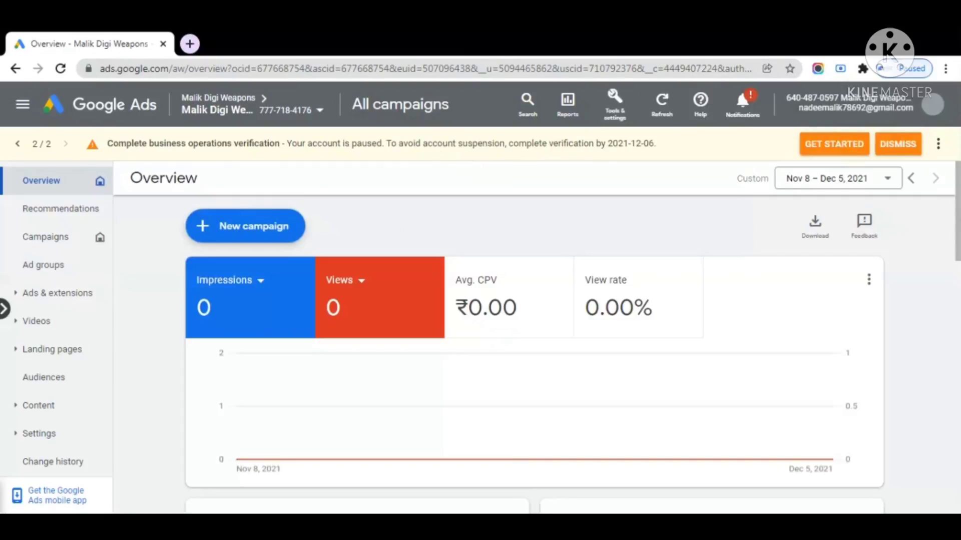
{"action": "left_click_drag", "start_coordinate": [513, 146], "coordinate": [643, 149]}
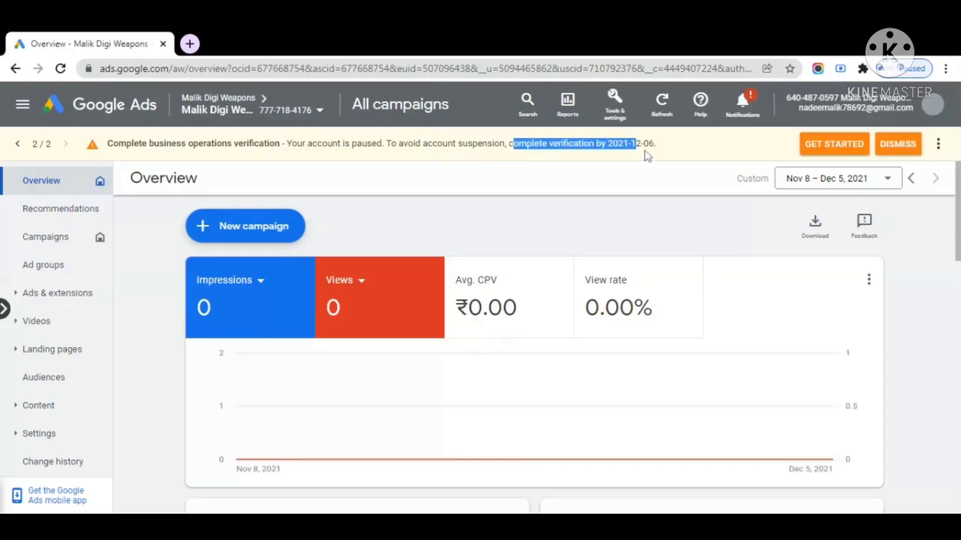
{"action": "left_click", "coordinate": [662, 146]}
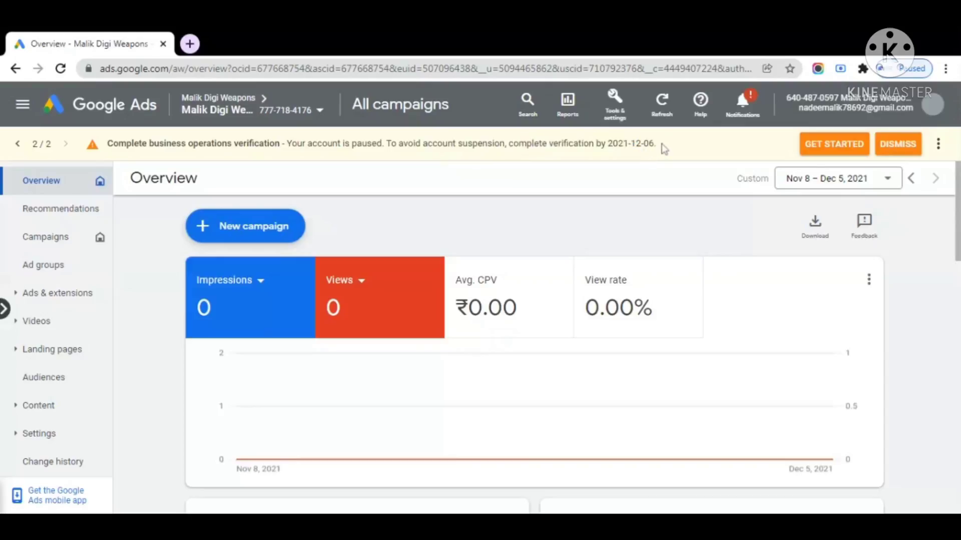
{"action": "left_click_drag", "start_coordinate": [512, 146], "coordinate": [607, 148]}
{"action": "left_click", "coordinate": [623, 180]}
Start the business operations verification and clear the prefilled Website answer
{"action": "left_click", "coordinate": [832, 146]}
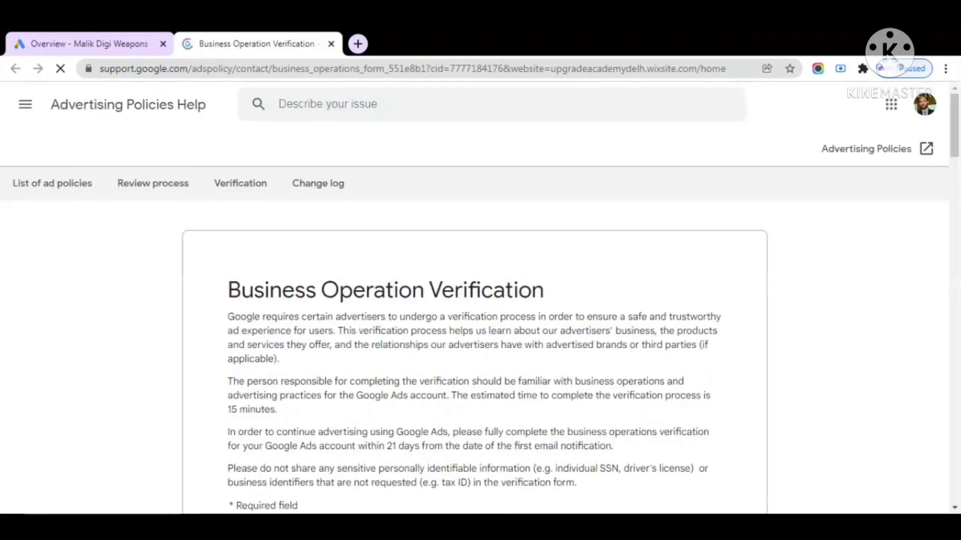
{"action": "scroll", "coordinate": [474, 326], "scroll_direction": "down", "scroll_amount": 1}
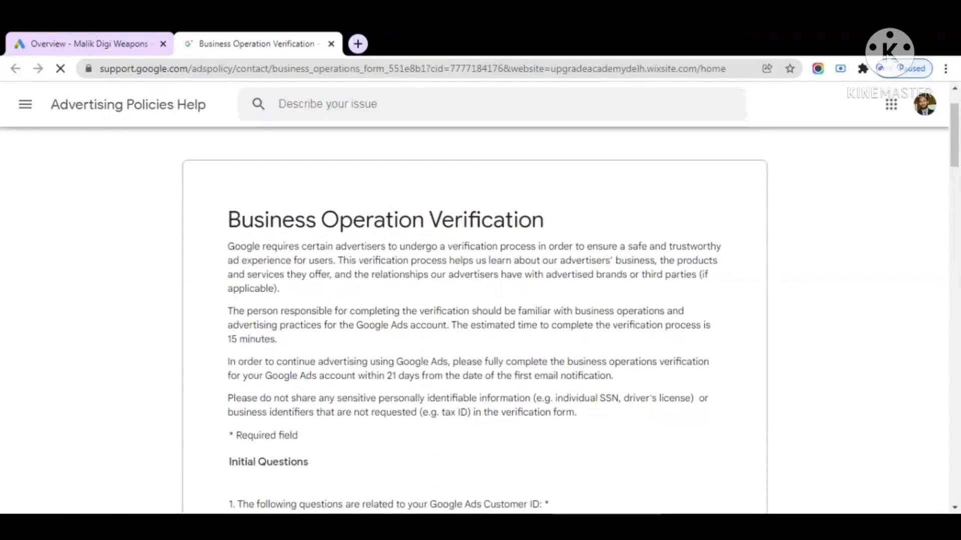
{"action": "scroll", "coordinate": [380, 325], "scroll_direction": "down", "scroll_amount": 3}
{"action": "left_click", "coordinate": [301, 475]}
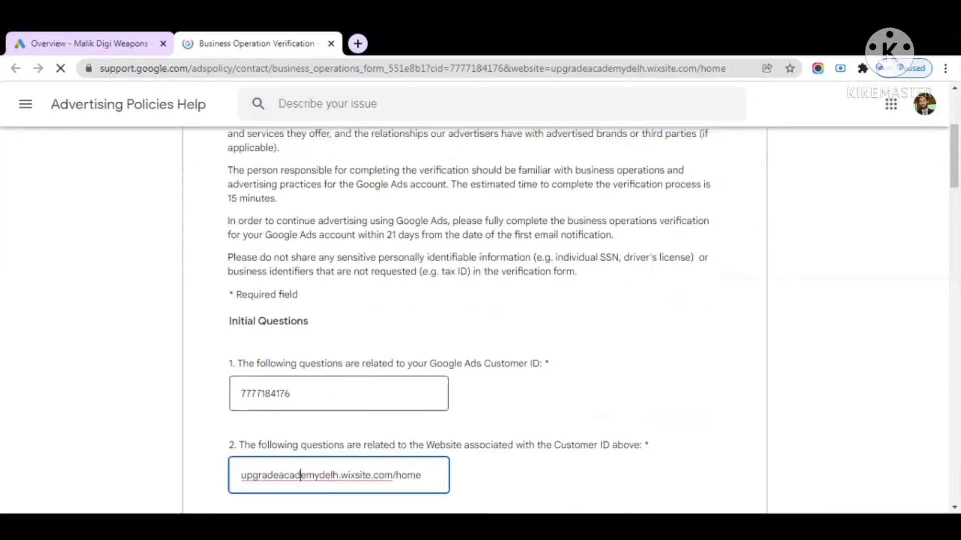
{"action": "key", "text": "ctrl+a"}
{"action": "key", "text": "BackSpace"}
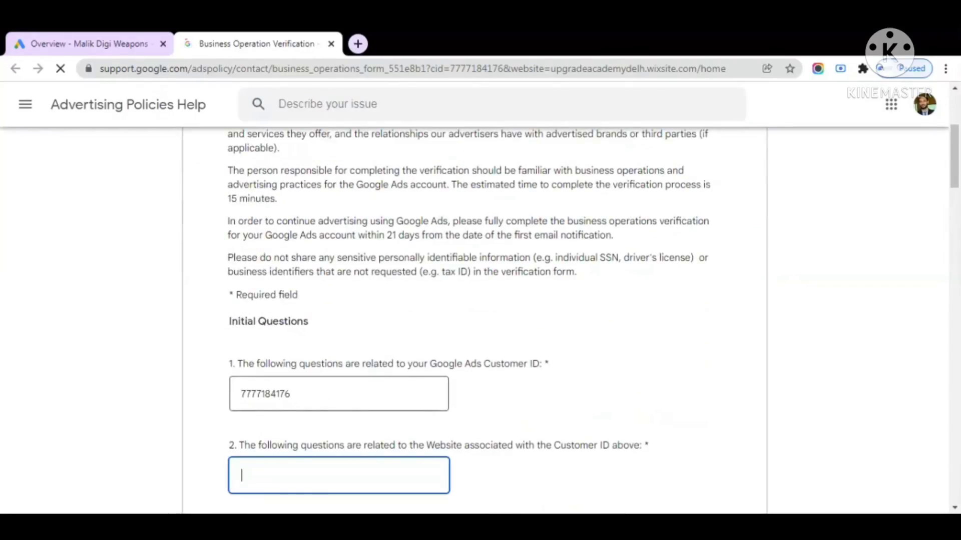
Review the Customer ID question and its prefilled account number
{"action": "scroll", "coordinate": [311, 376], "scroll_direction": "down", "scroll_amount": 2}
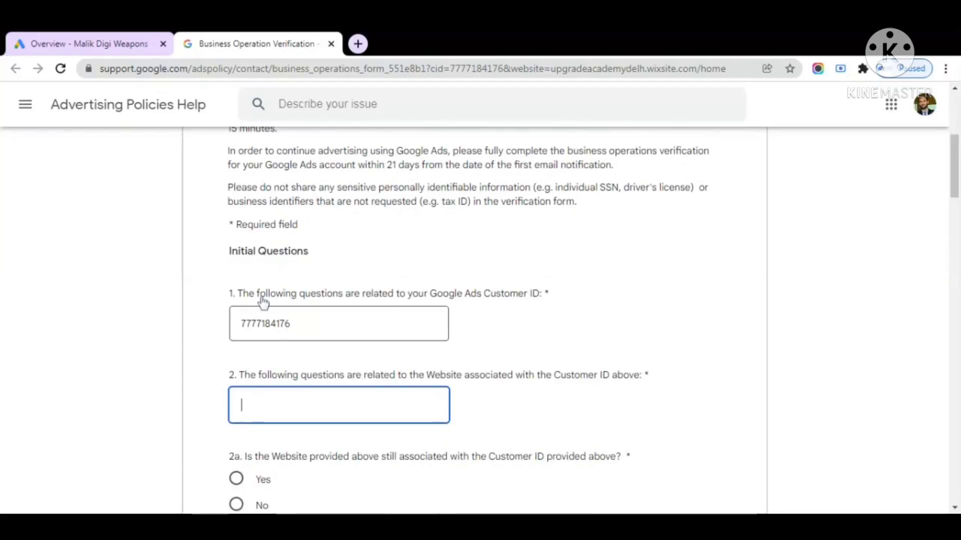
{"action": "left_click_drag", "start_coordinate": [379, 295], "coordinate": [551, 296]}
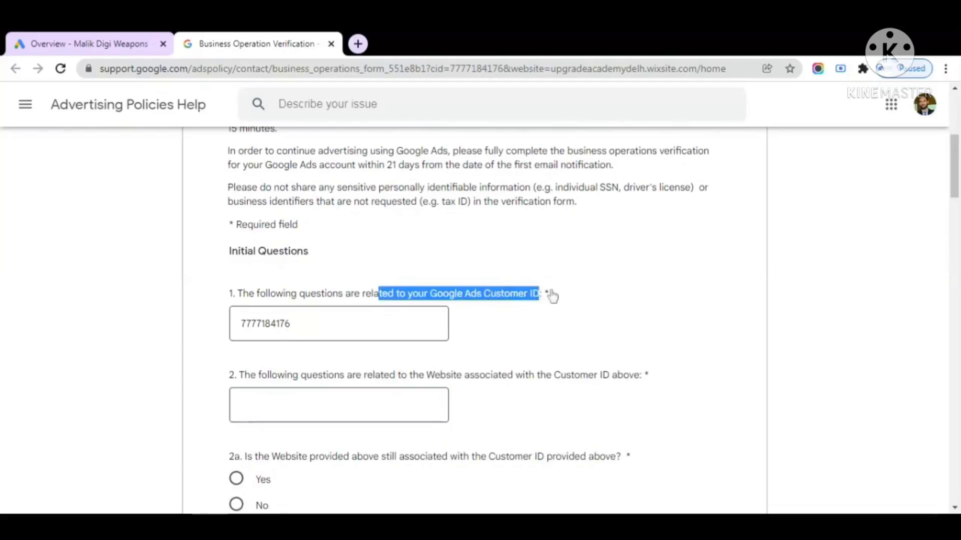
{"action": "left_click", "coordinate": [334, 356]}
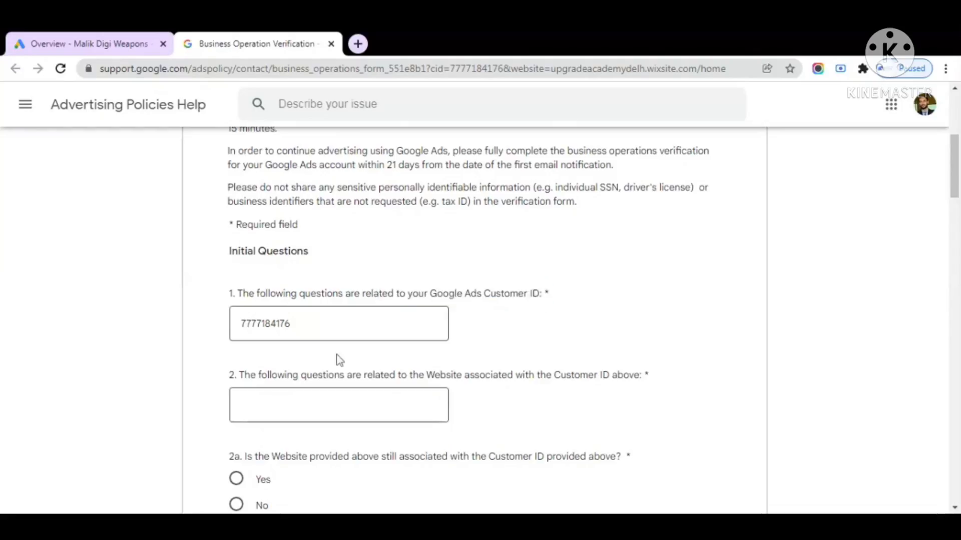
{"action": "left_click", "coordinate": [290, 324]}
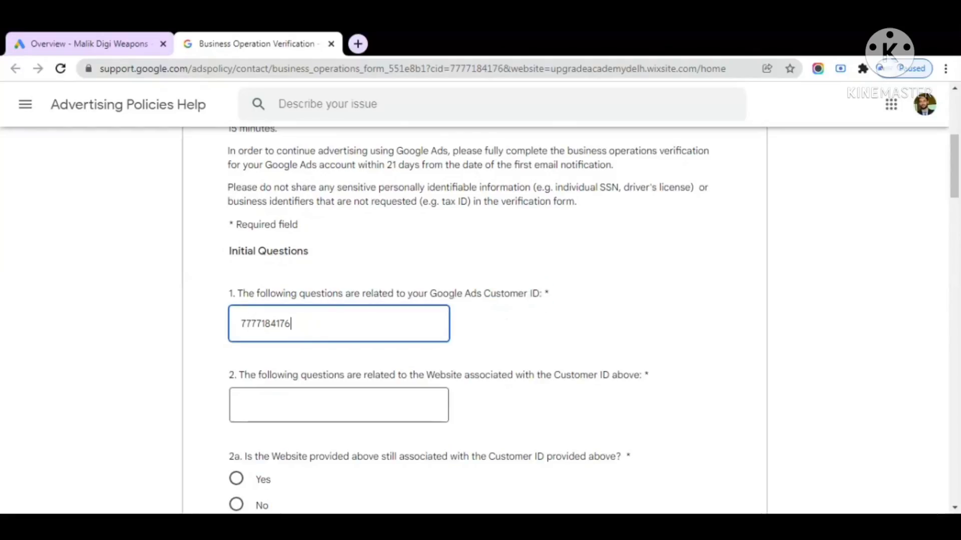
{"action": "scroll", "coordinate": [291, 323], "scroll_direction": "down", "scroll_amount": 1}
{"action": "left_click_drag", "start_coordinate": [291, 253], "coordinate": [247, 253]}
{"action": "left_click", "coordinate": [291, 253]}
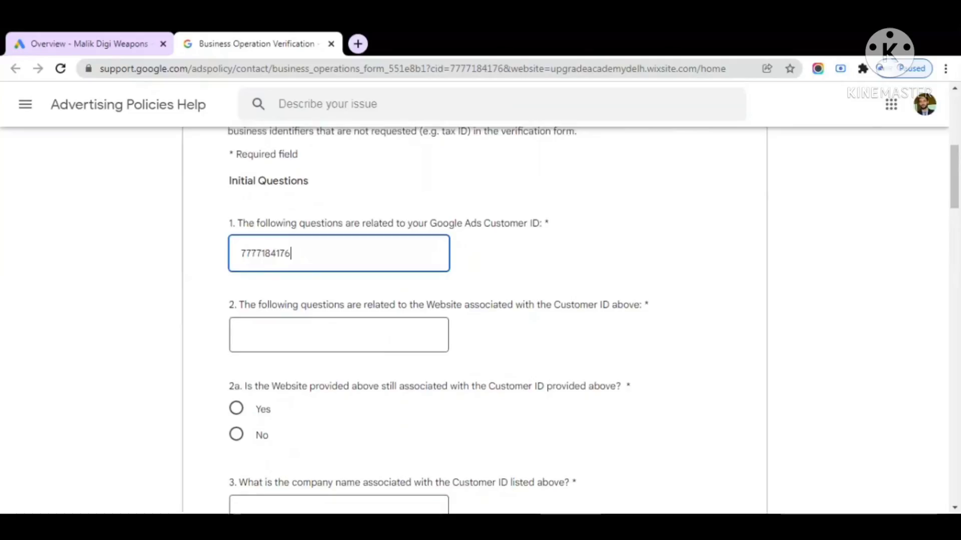
Review the Website question and place the cursor in its empty answer
{"action": "left_click", "coordinate": [270, 325]}
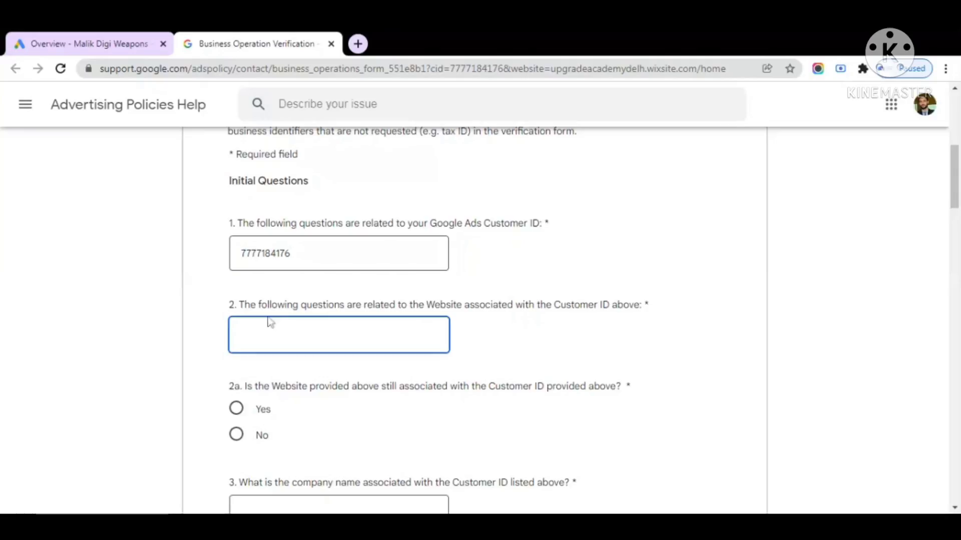
{"action": "left_click_drag", "start_coordinate": [427, 306], "coordinate": [637, 307]}
{"action": "left_click", "coordinate": [590, 357]}
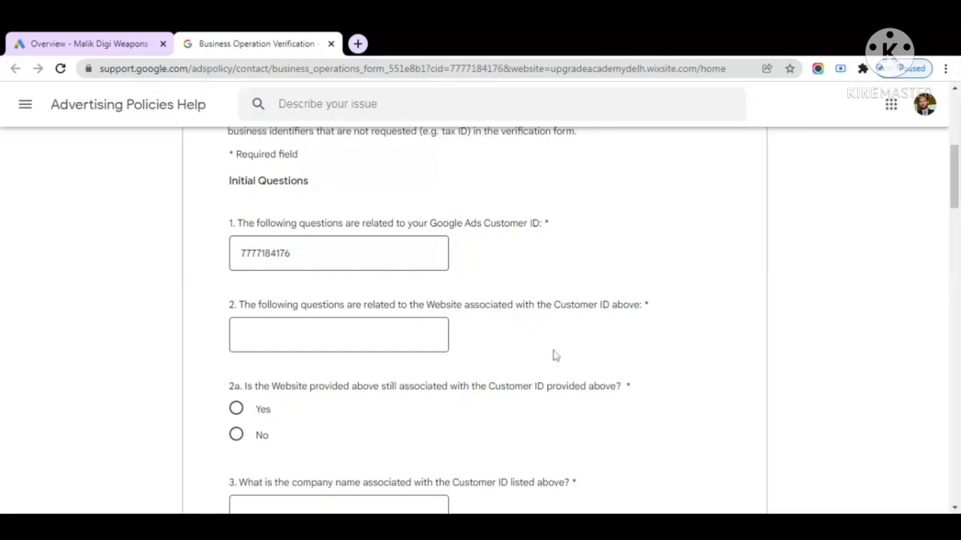
{"action": "left_click", "coordinate": [241, 335]}
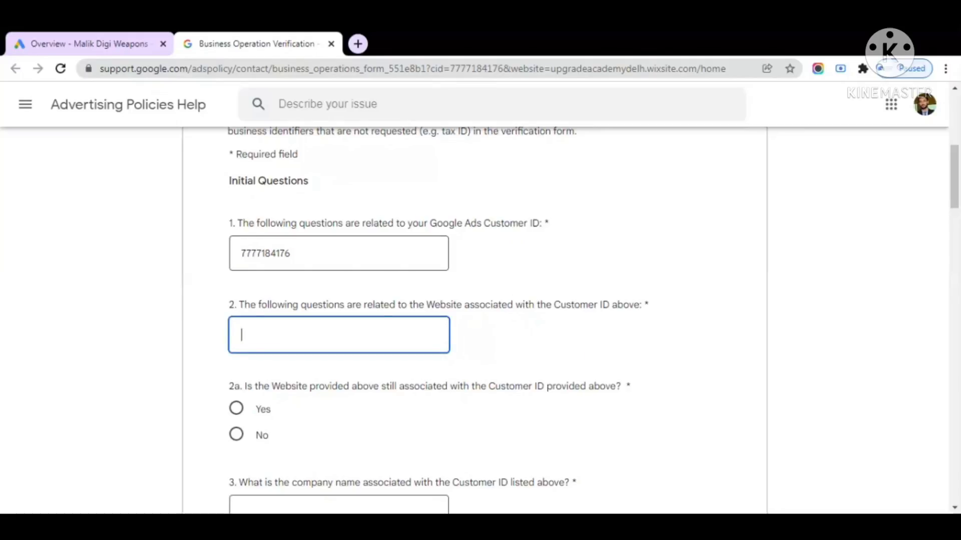
Enter xyz.com as the website and answer Yes to question 2a
{"action": "type", "text": "xyz.com"}
{"action": "left_click", "coordinate": [379, 418]}
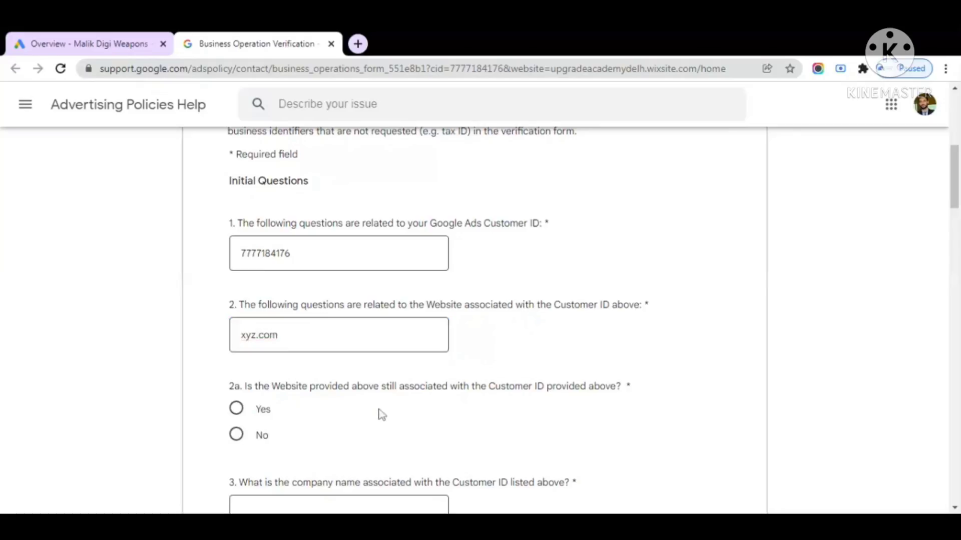
{"action": "scroll", "coordinate": [381, 414], "scroll_direction": "down", "scroll_amount": 2}
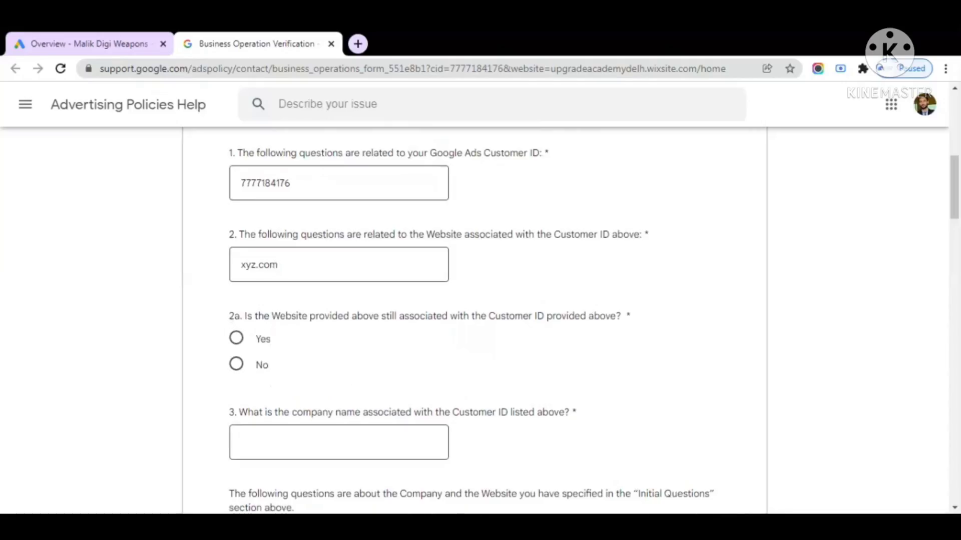
{"action": "left_click_drag", "start_coordinate": [362, 316], "coordinate": [602, 331]}
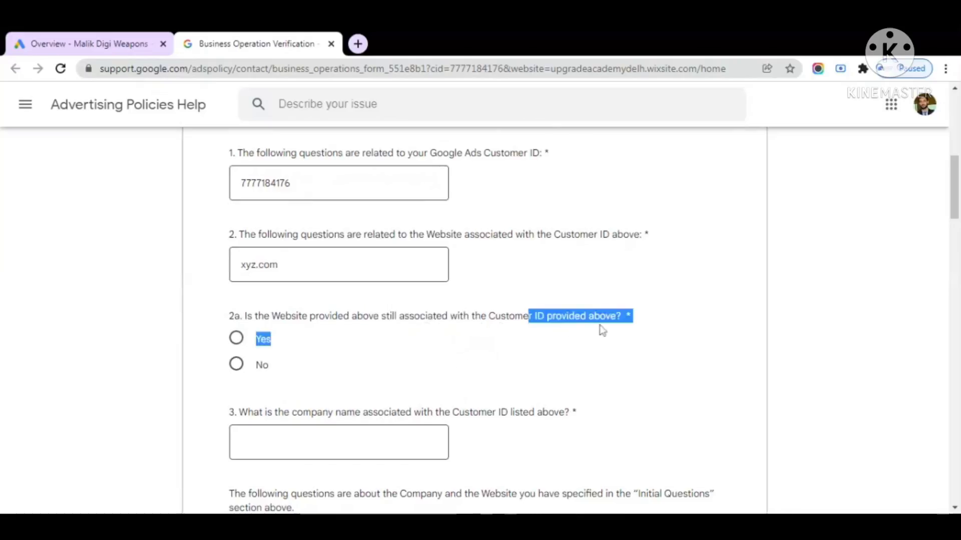
{"action": "left_click", "coordinate": [603, 331]}
{"action": "left_click", "coordinate": [237, 338]}
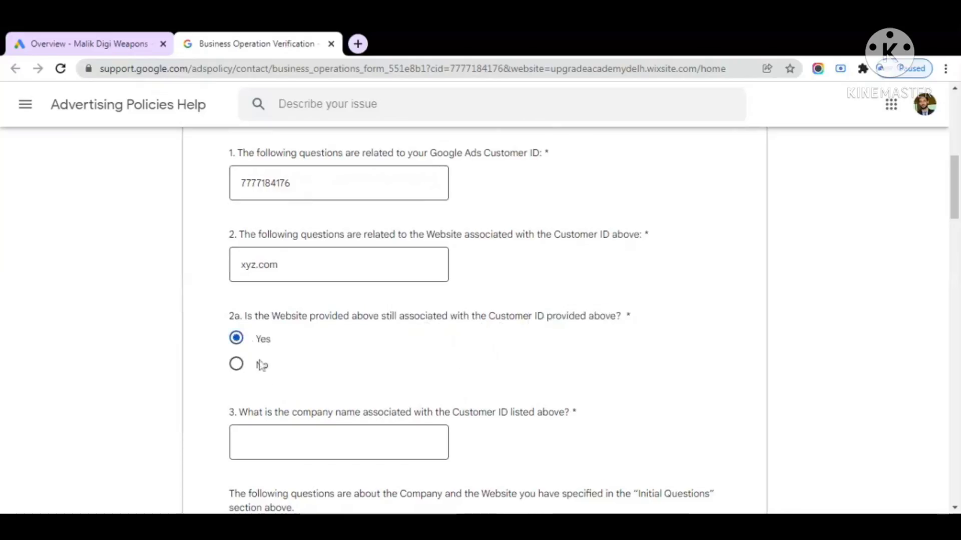
Read question 3 and focus its company name answer
{"action": "scroll", "coordinate": [337, 360], "scroll_direction": "down", "scroll_amount": 1}
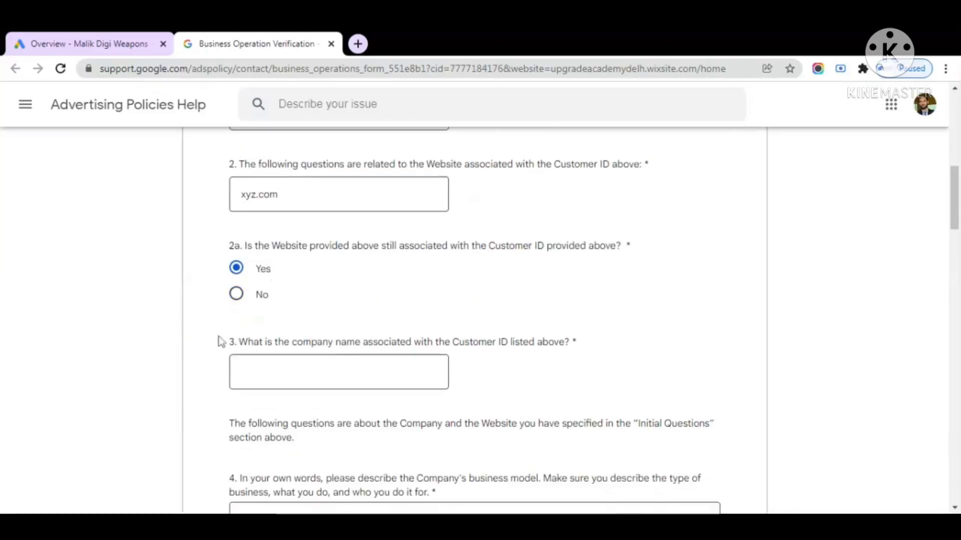
{"action": "left_click_drag", "start_coordinate": [220, 342], "coordinate": [251, 342]}
{"action": "left_click", "coordinate": [325, 322]}
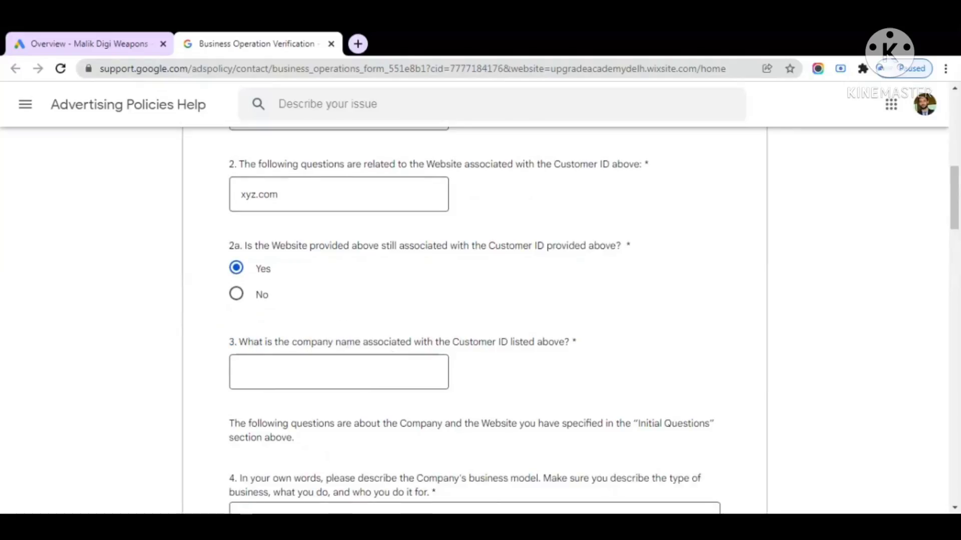
{"action": "left_click", "coordinate": [393, 368]}
Enter 'Malik Digi Weapons' as the company name and read the company section intro
{"action": "type", "text": "Malik"}
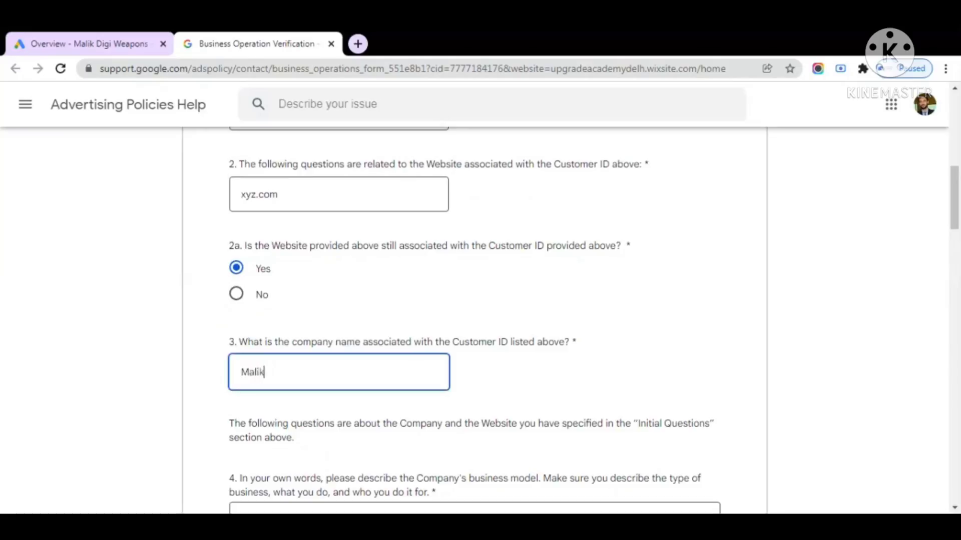
{"action": "type", "text": " Digi Weapons"}
{"action": "left_click", "coordinate": [511, 386]}
{"action": "scroll", "coordinate": [512, 389], "scroll_direction": "down", "scroll_amount": 3}
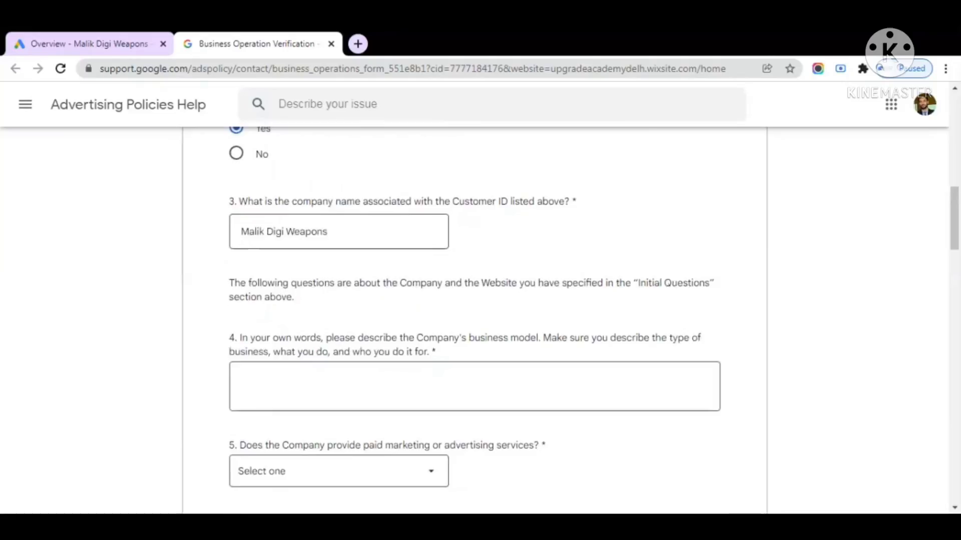
{"action": "left_click_drag", "start_coordinate": [262, 283], "coordinate": [274, 283]}
{"action": "left_click_drag", "start_coordinate": [645, 283], "coordinate": [714, 283]}
{"action": "left_click_drag", "start_coordinate": [234, 297], "coordinate": [360, 316]}
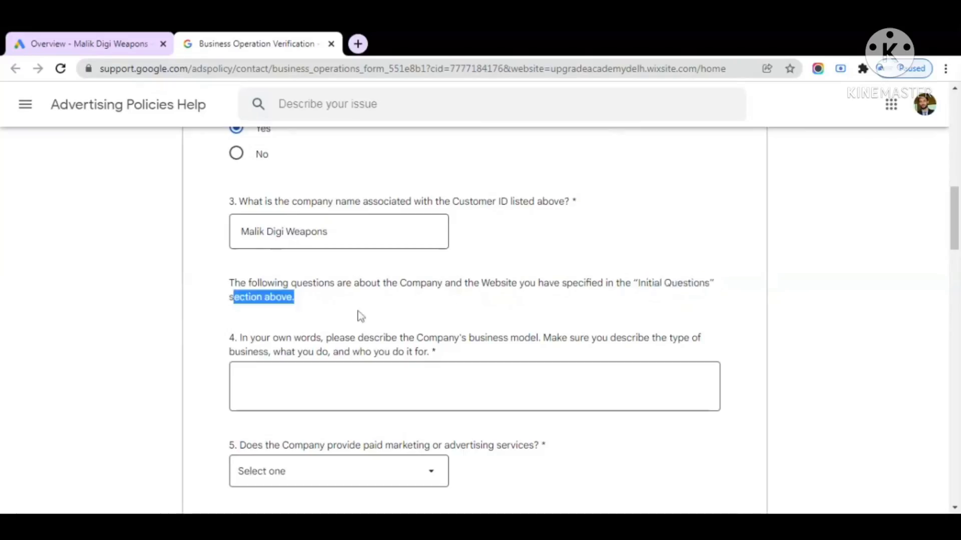
Read question 4 and place the cursor in its empty business-model answer
{"action": "scroll", "coordinate": [360, 316], "scroll_direction": "down", "scroll_amount": 3}
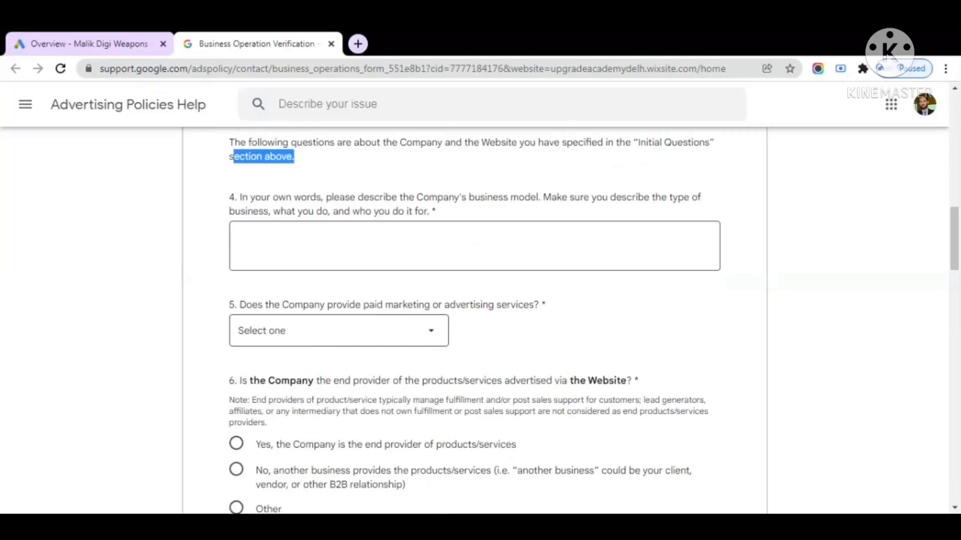
{"action": "left_click_drag", "start_coordinate": [393, 199], "coordinate": [510, 203]}
{"action": "left_click_drag", "start_coordinate": [580, 199], "coordinate": [615, 215]}
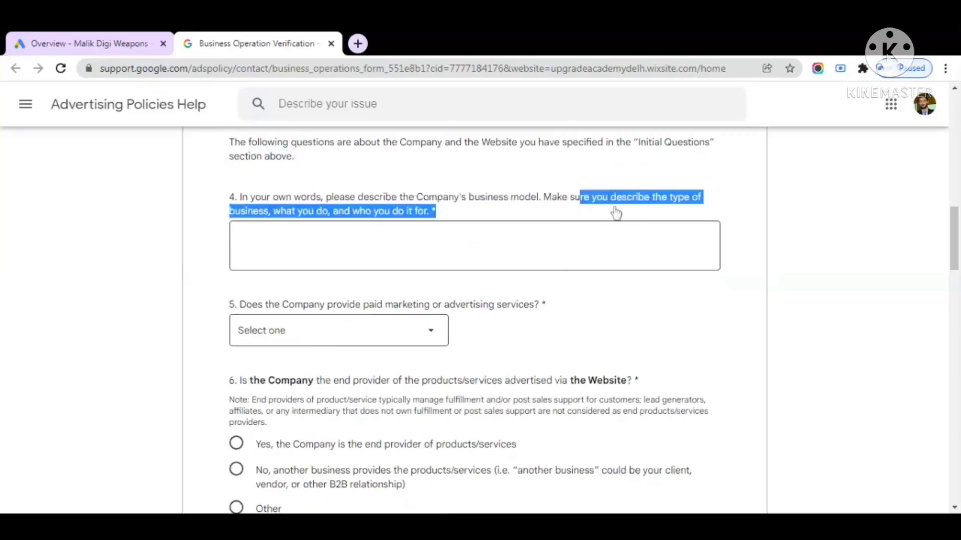
{"action": "left_click", "coordinate": [411, 231]}
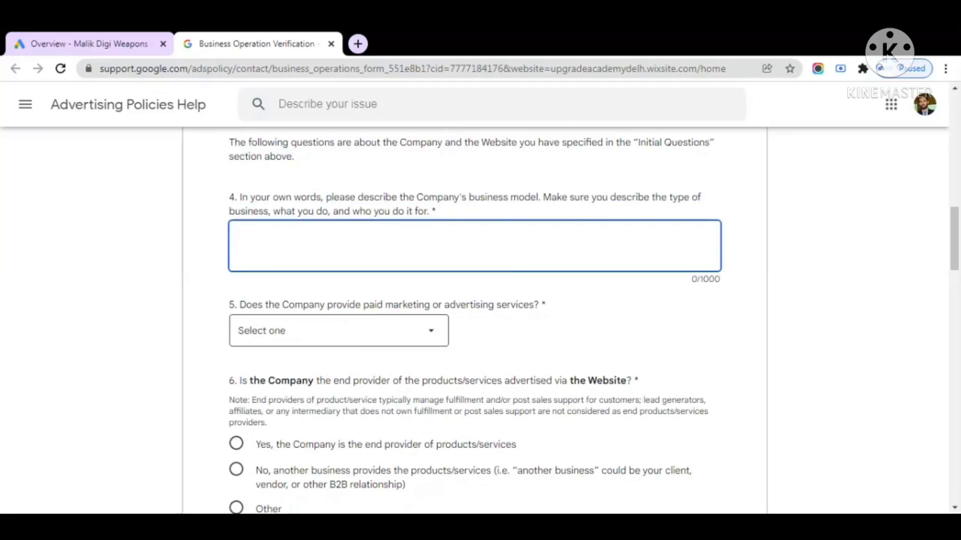
Describe the business as an eCommerce electronics company you are fully responsible for, fixing the typo
{"action": "type", "text": "I anm"}
{"action": "key", "text": "BackSpace"}
{"action": "key", "text": "BackSpace"}
{"action": "key", "text": "BackSpace"}
{"action": "key", "text": "BackSpace"}
{"action": "type", "text": "have an econmmer"}
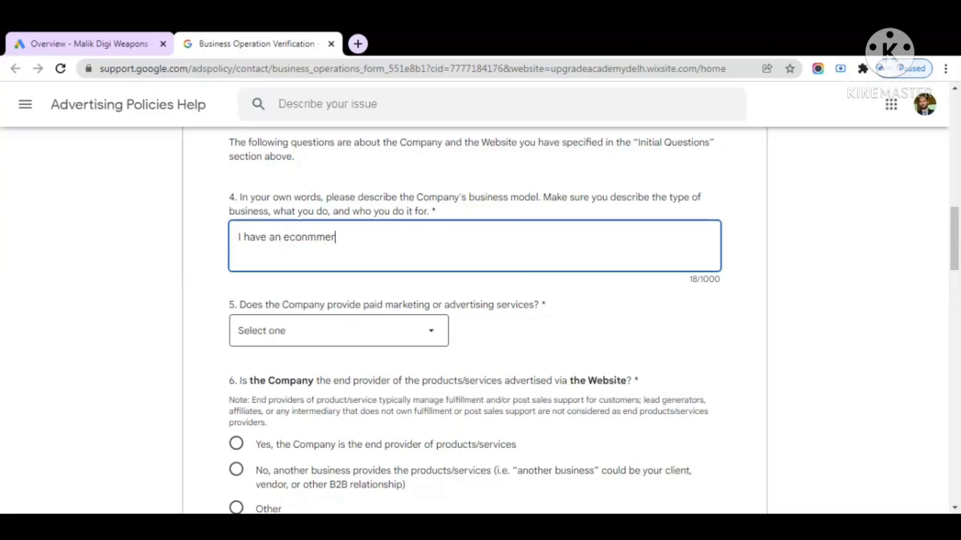
{"action": "type", "text": "ce company"}
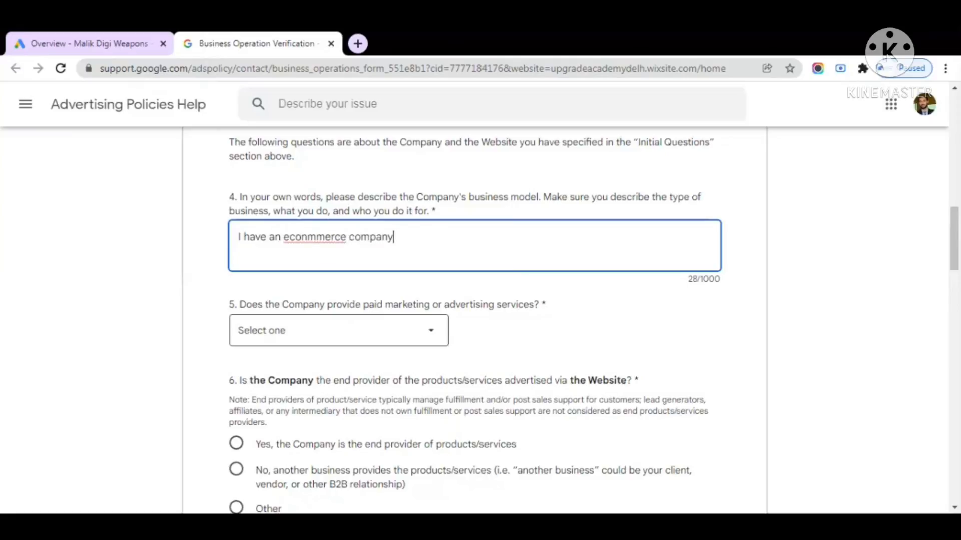
{"action": "double_click", "coordinate": [307, 238]}
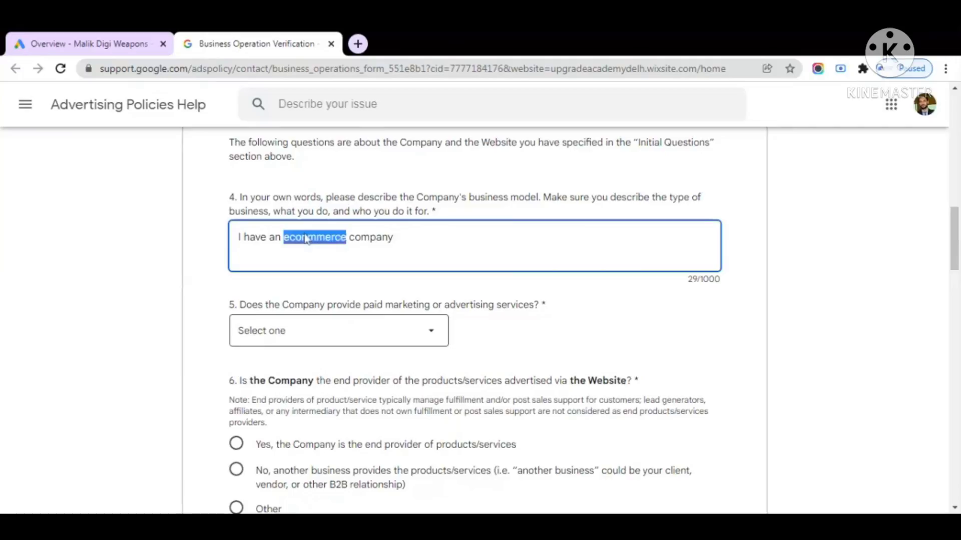
{"action": "type", "text": "eCommerce"}
{"action": "key", "text": "End"}
{"action": "type", "text": "w"}
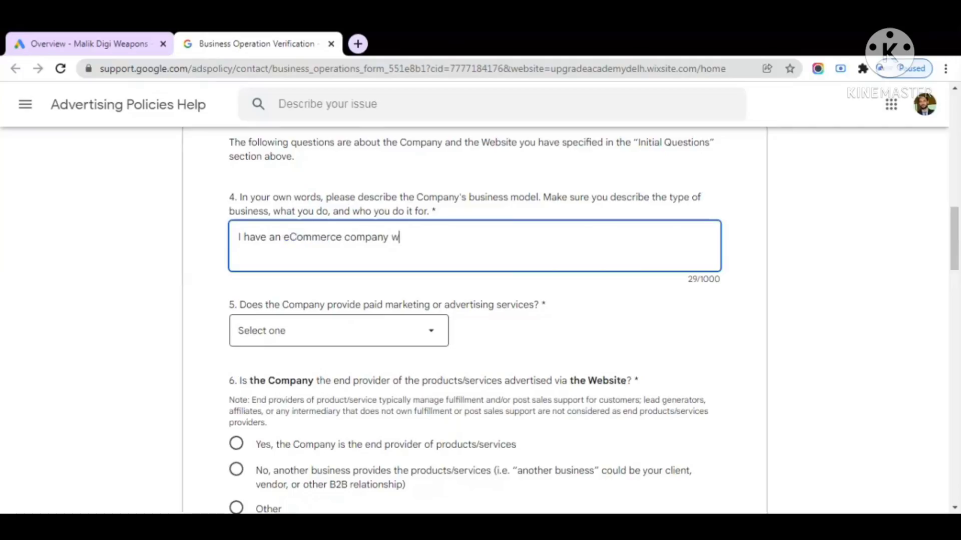
{"action": "type", "text": "hich deals in electron"}
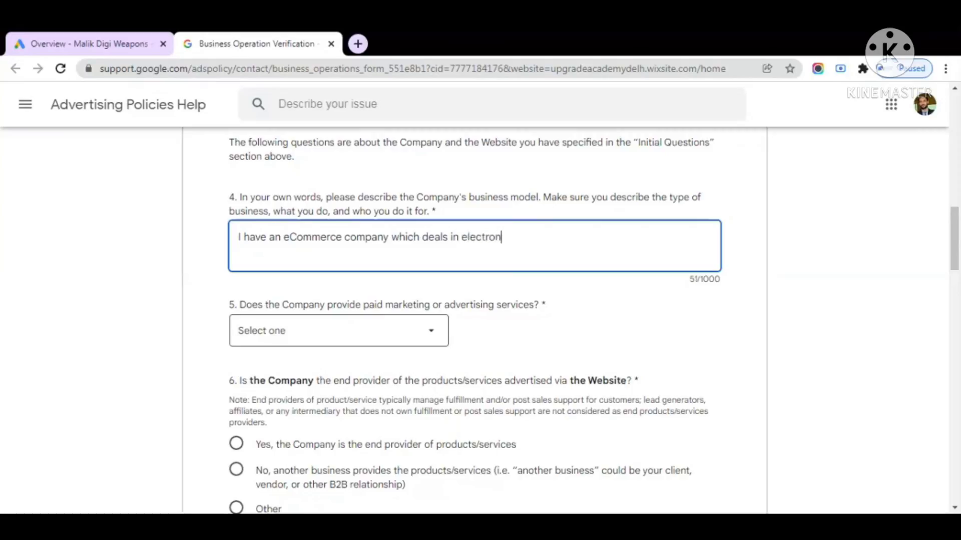
{"action": "type", "text": "ics products"}
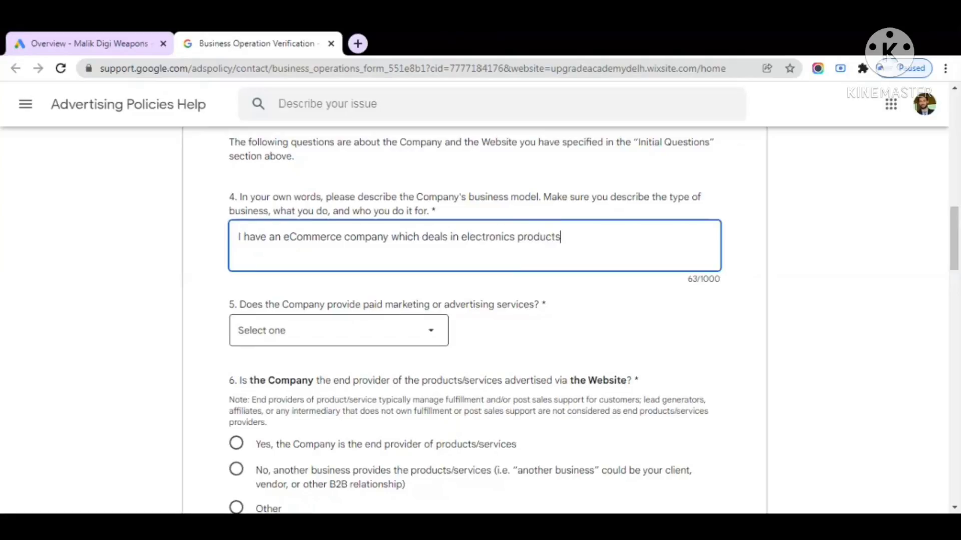
{"action": "type", "text": ". I am fully responsible"}
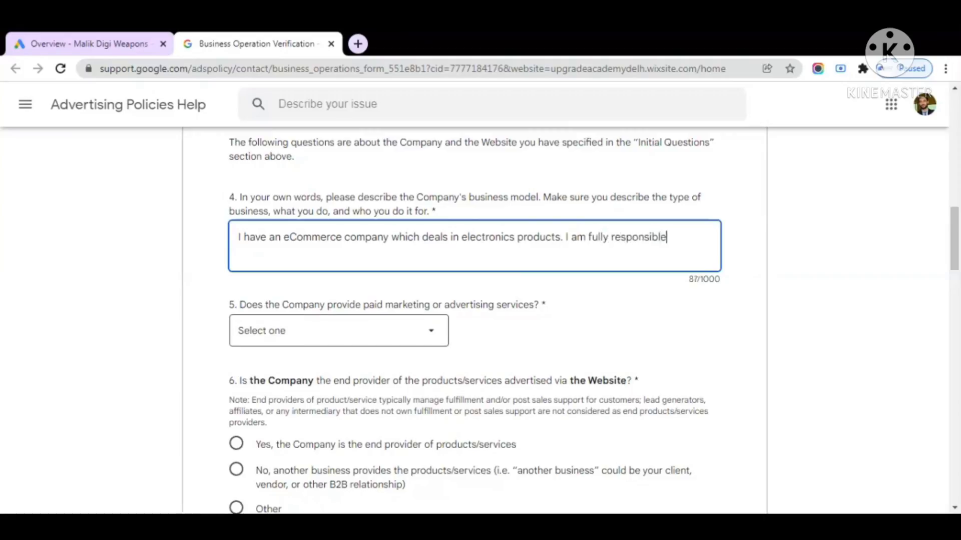
{"action": "type", "text": " for this"}
Answer No to paid marketing services and outside agency, and name the Company as end provider
{"action": "scroll", "coordinate": [520, 327], "scroll_direction": "down", "scroll_amount": 2}
{"action": "left_click", "coordinate": [410, 262]}
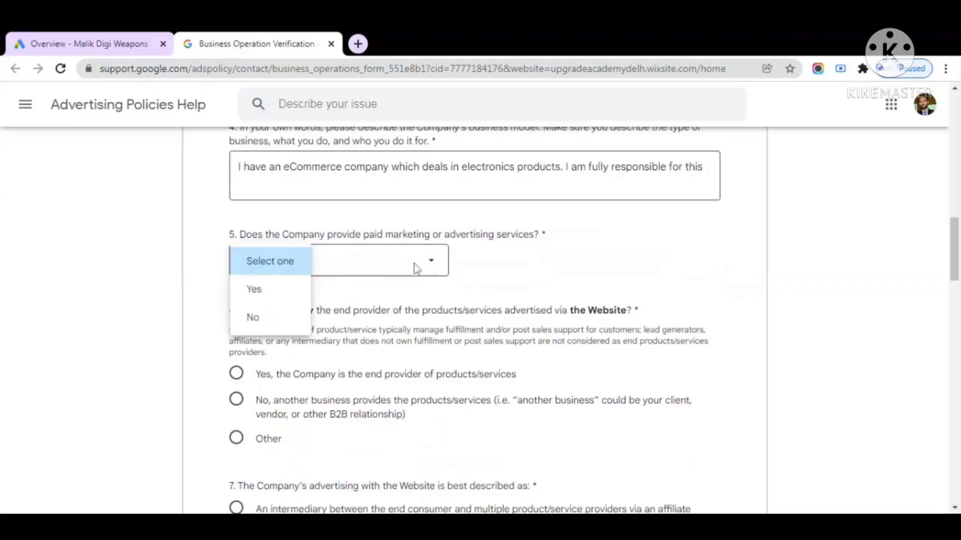
{"action": "left_click", "coordinate": [292, 324]}
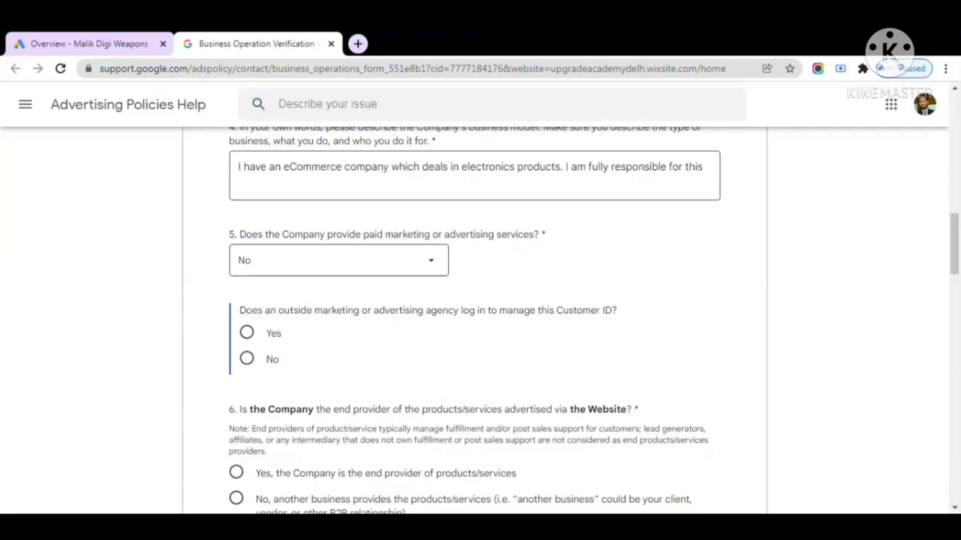
{"action": "left_click", "coordinate": [255, 364]}
{"action": "scroll", "coordinate": [385, 363], "scroll_direction": "down", "scroll_amount": 3}
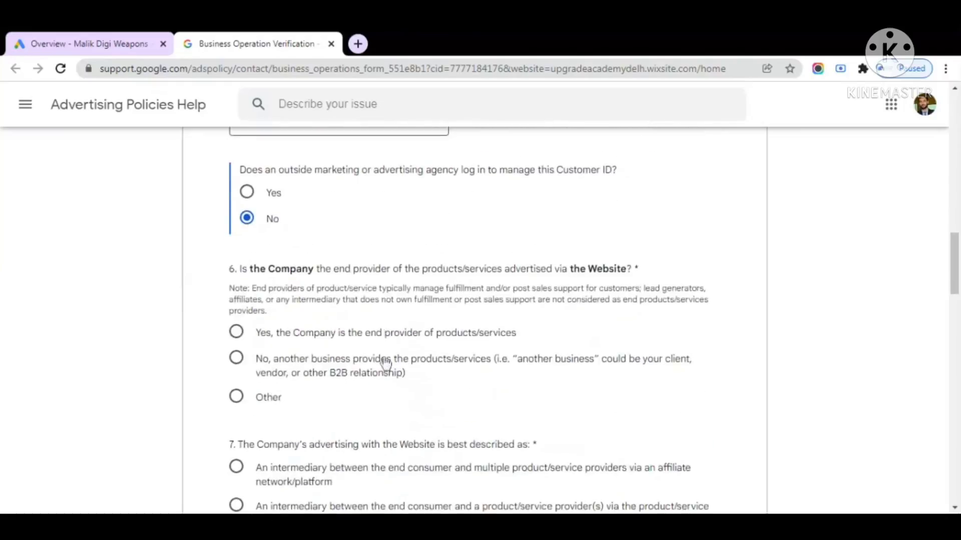
{"action": "left_click", "coordinate": [237, 332]}
{"action": "scroll", "coordinate": [373, 340], "scroll_direction": "down", "scroll_amount": 1}
{"action": "scroll", "coordinate": [372, 341], "scroll_direction": "down", "scroll_amount": 2}
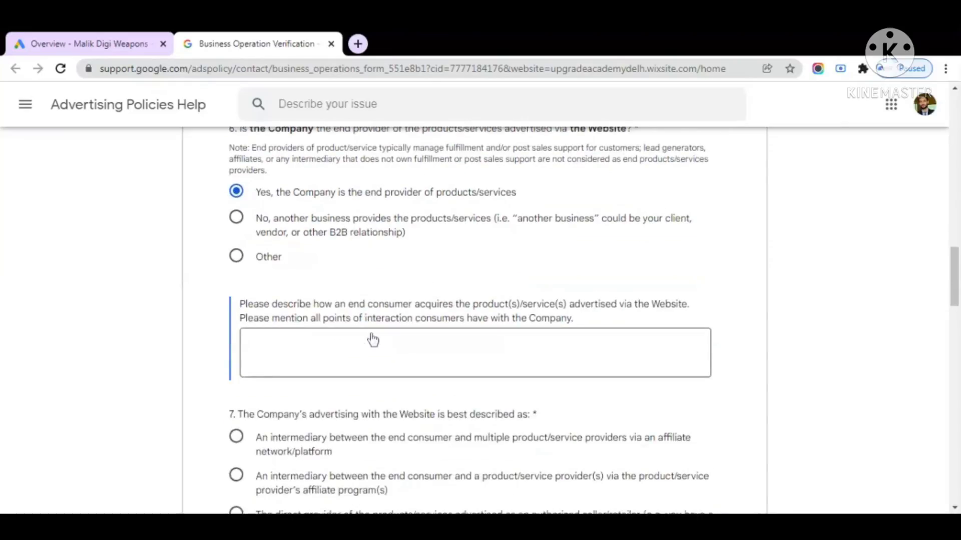
Explain that customers buy directly from an online store with add-to-cart facility
{"action": "left_click", "coordinate": [371, 340]}
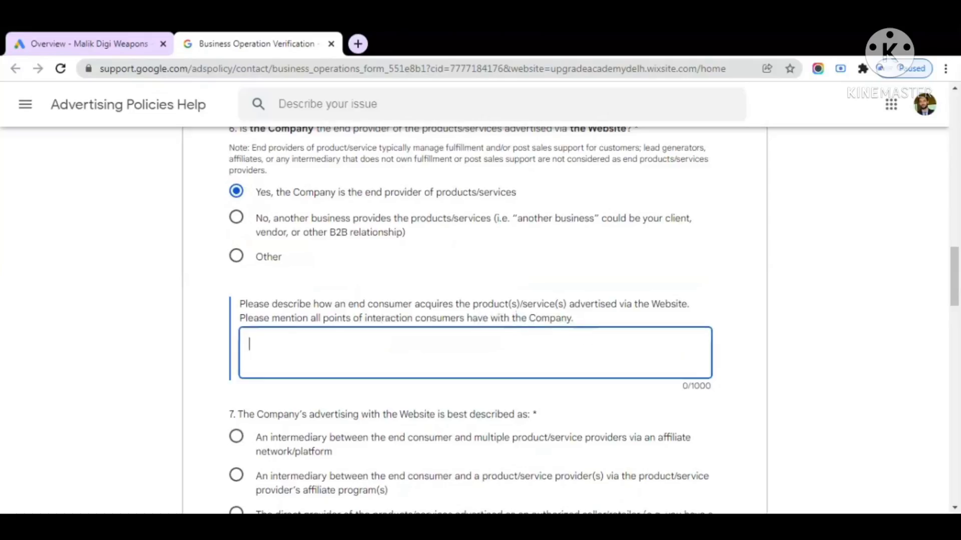
{"action": "type", "text": "i have an "}
{"action": "type", "text": "o"}
{"action": "key", "text": "BackSpace"}
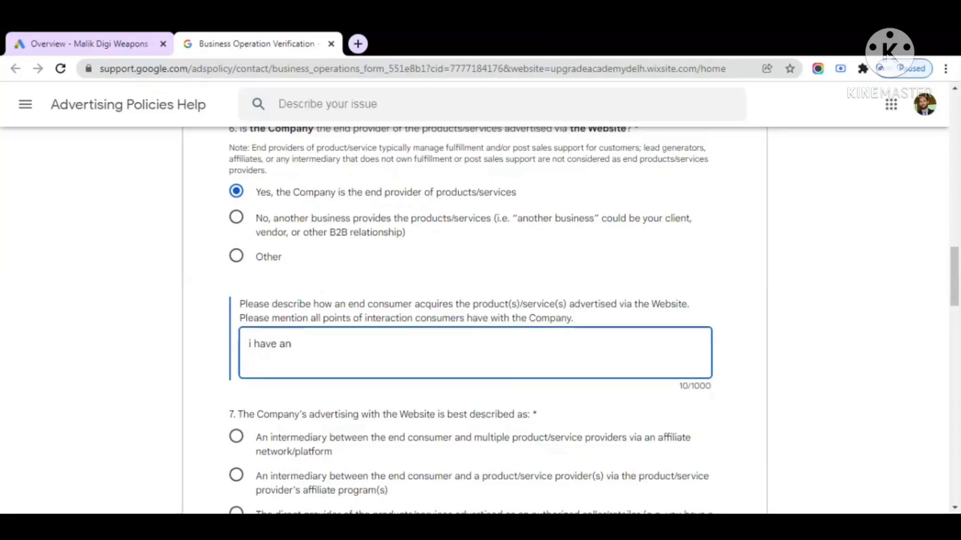
{"action": "type", "text": "online store on which "}
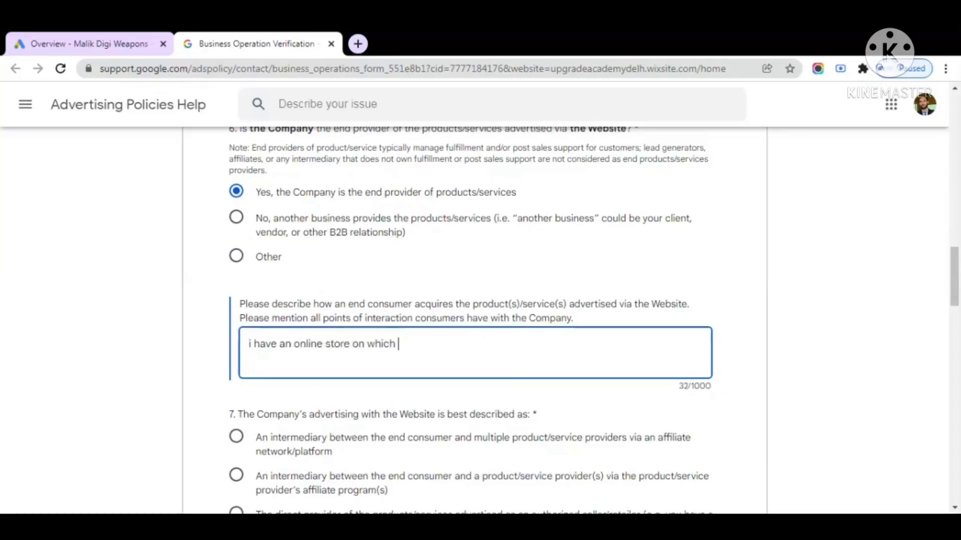
{"action": "type", "text": "ad to cart fad"}
{"action": "type", "text": "ility "}
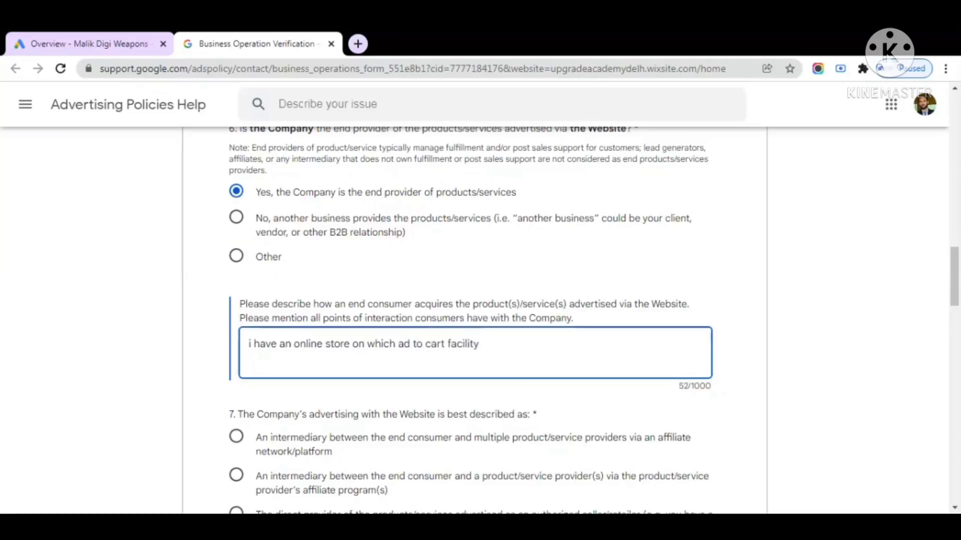
{"action": "type", "text": " coustomer wi"}
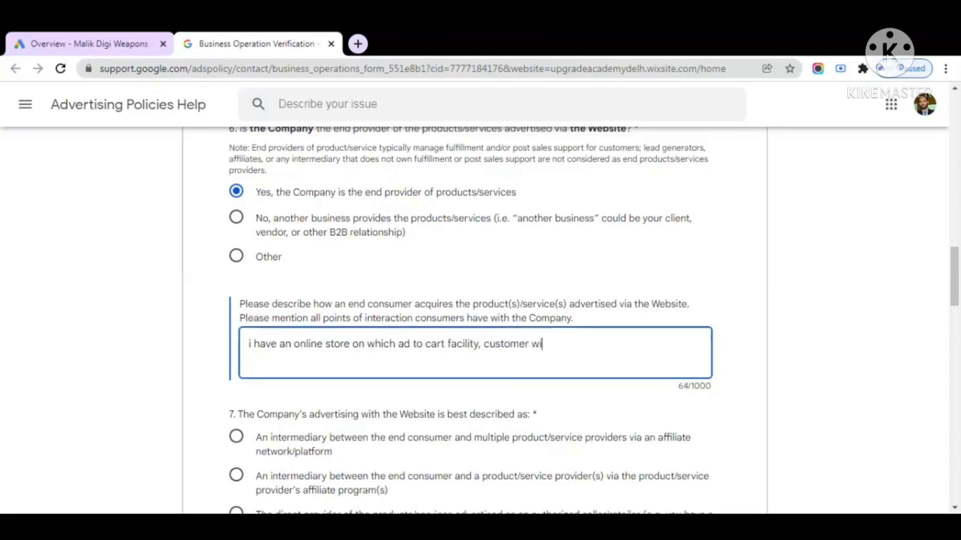
{"action": "type", "text": "come and take"}
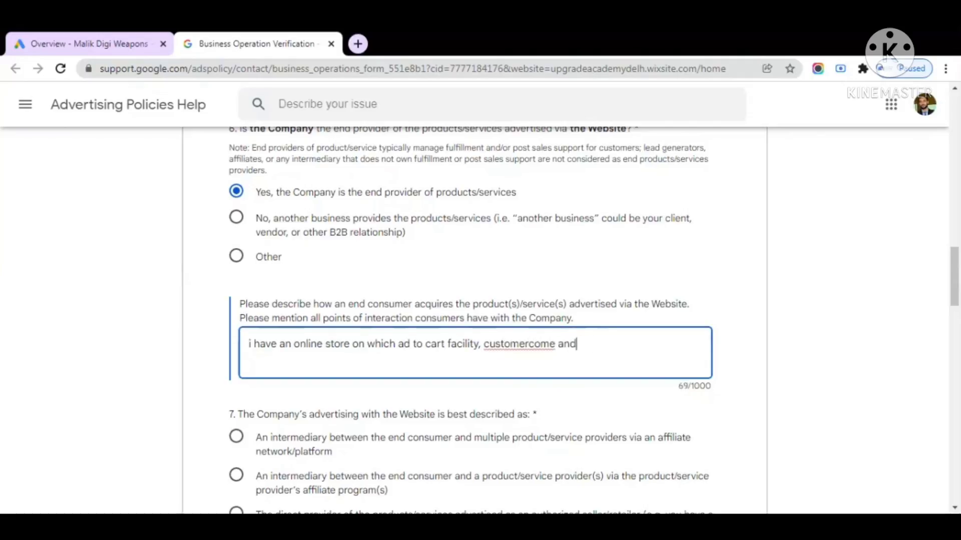
{"action": "key", "text": "BackSpace"}
{"action": "key", "text": "BackSpace"}
{"action": "key", "text": "BackSpace"}
{"action": "key", "text": "BackSpace"}
{"action": "key", "text": "BackSpace"}
{"action": "key", "text": "BackSpace"}
{"action": "key", "text": "BackSpace"}
{"action": "key", "text": "BackSpace"}
{"action": "key", "text": "BackSpace"}
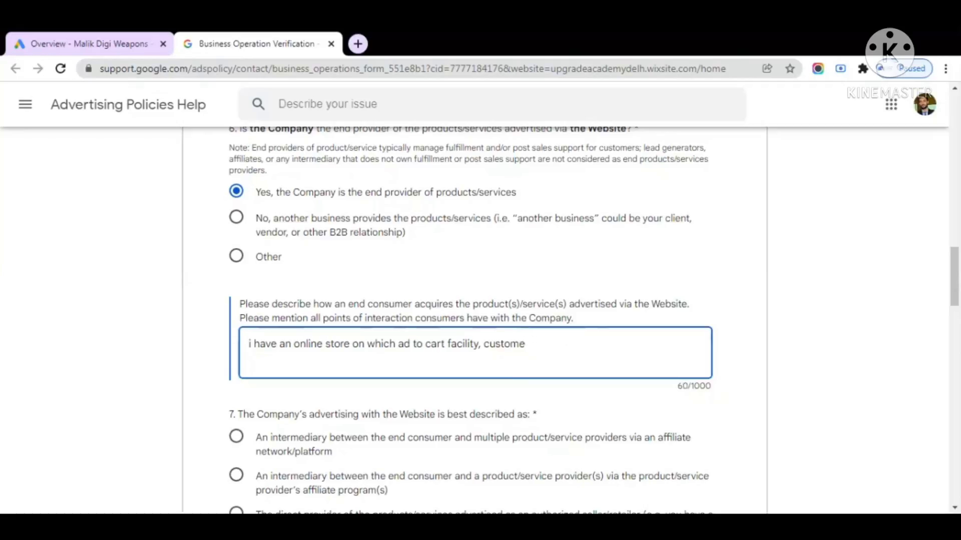
{"action": "type", "text": "r come and buy d"}
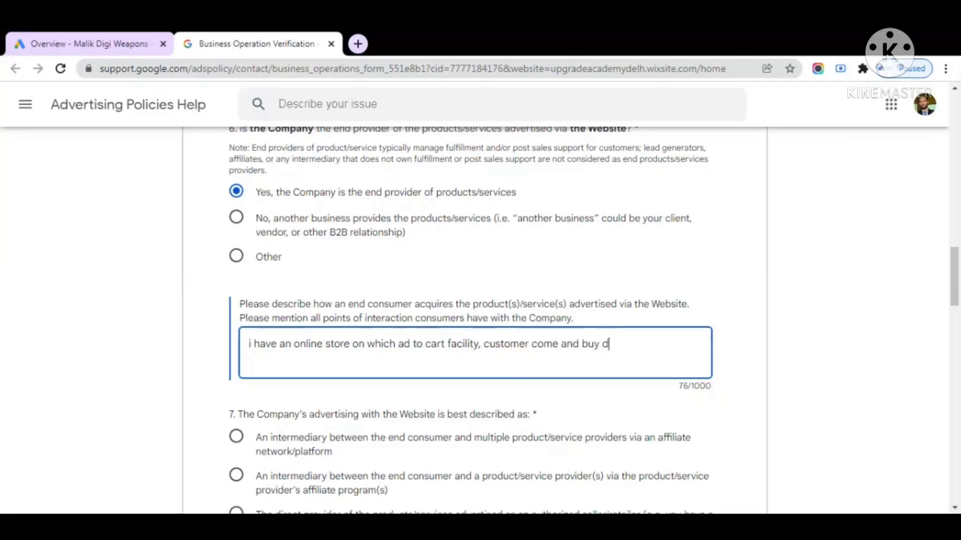
{"action": "type", "text": "irectly"}
{"action": "scroll", "coordinate": [319, 311], "scroll_direction": "down", "scroll_amount": 3}
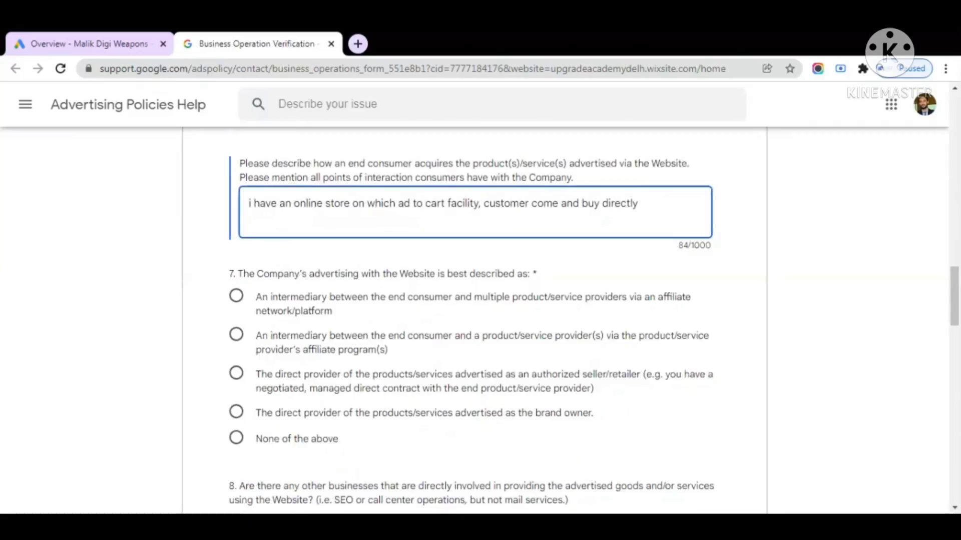
Choose the brand-owner direct provider option for question 7
{"action": "scroll", "coordinate": [386, 347], "scroll_direction": "down", "scroll_amount": 2}
{"action": "left_click", "coordinate": [389, 344]}
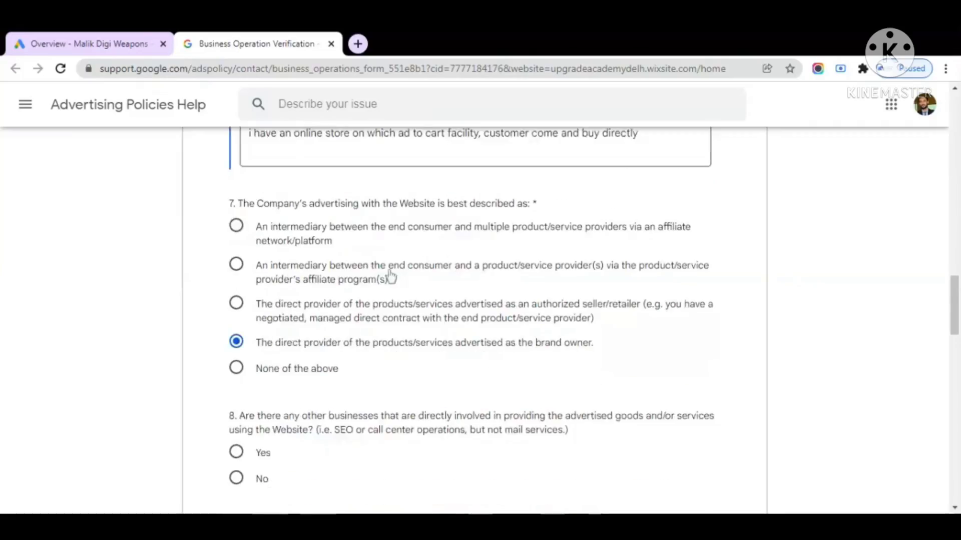
{"action": "scroll", "coordinate": [388, 279], "scroll_direction": "down", "scroll_amount": 1}
{"action": "scroll", "coordinate": [392, 276], "scroll_direction": "up", "scroll_amount": 1}
{"action": "left_click_drag", "start_coordinate": [261, 345], "coordinate": [557, 372]}
{"action": "left_click", "coordinate": [566, 379]}
Answer No to question 8 and Yes to question 9
{"action": "scroll", "coordinate": [340, 355], "scroll_direction": "down", "scroll_amount": 3}
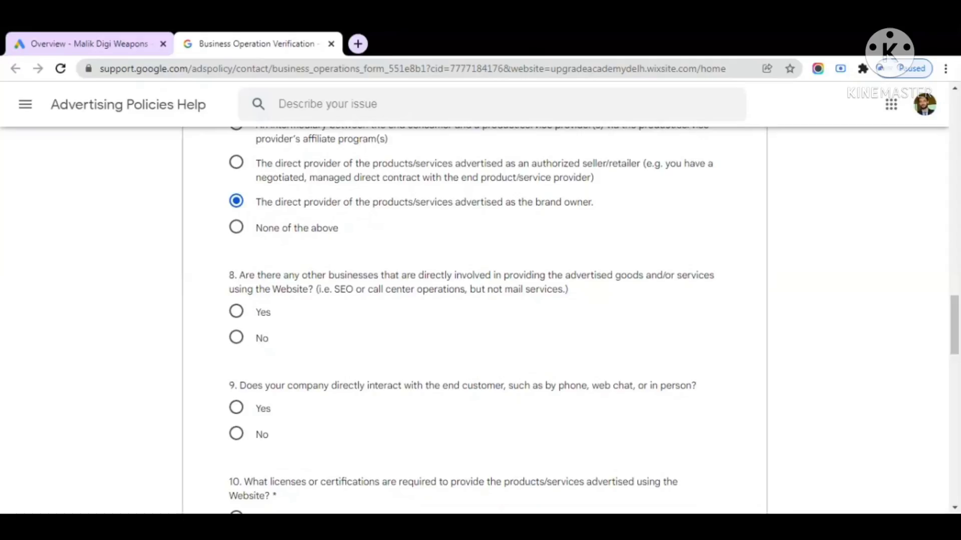
{"action": "left_click", "coordinate": [234, 313]}
{"action": "left_click", "coordinate": [236, 336]}
{"action": "scroll", "coordinate": [348, 345], "scroll_direction": "down", "scroll_amount": 1}
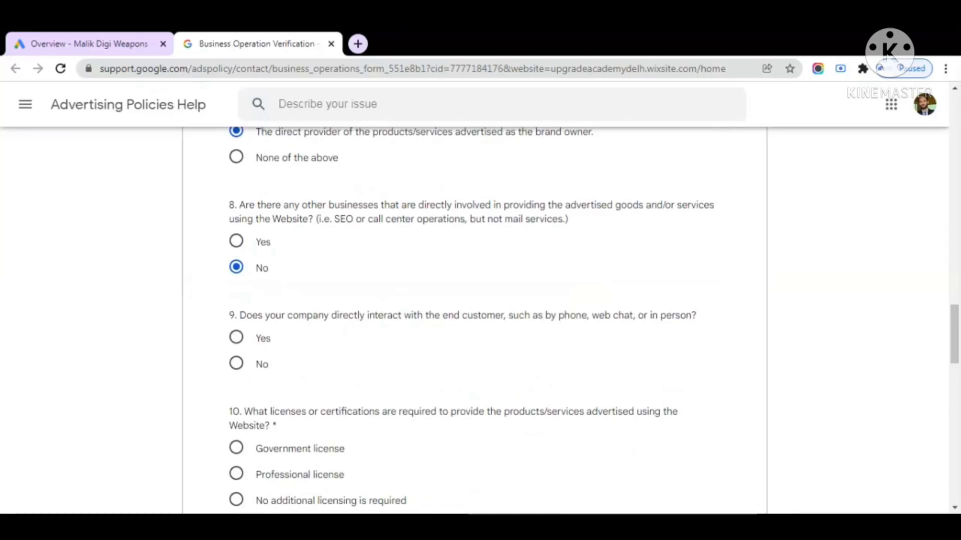
{"action": "scroll", "coordinate": [340, 338], "scroll_direction": "down", "scroll_amount": 1}
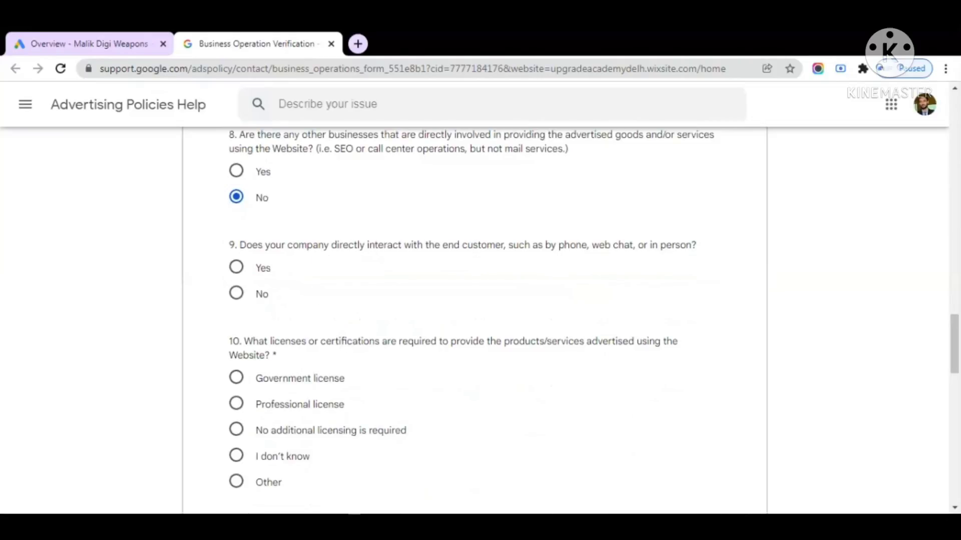
{"action": "left_click_drag", "start_coordinate": [554, 246], "coordinate": [571, 245]}
{"action": "left_click_drag", "start_coordinate": [635, 245], "coordinate": [667, 245]}
{"action": "left_click", "coordinate": [436, 277]}
{"action": "left_click", "coordinate": [237, 269]}
{"action": "scroll", "coordinate": [241, 272], "scroll_direction": "down", "scroll_amount": 2}
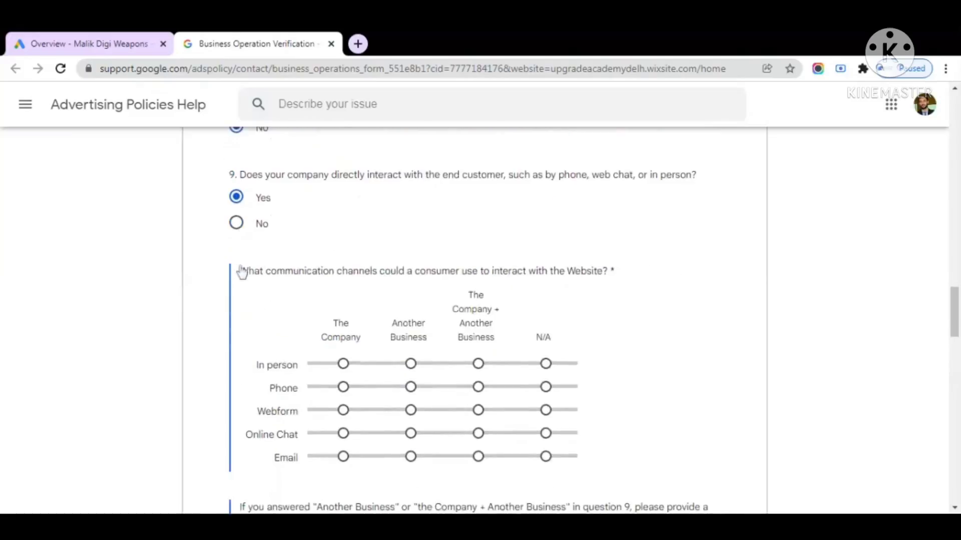
Mark The Company for the In person, Phone, Webform, Online Chat and Email channels
{"action": "scroll", "coordinate": [241, 273], "scroll_direction": "down", "scroll_amount": 2}
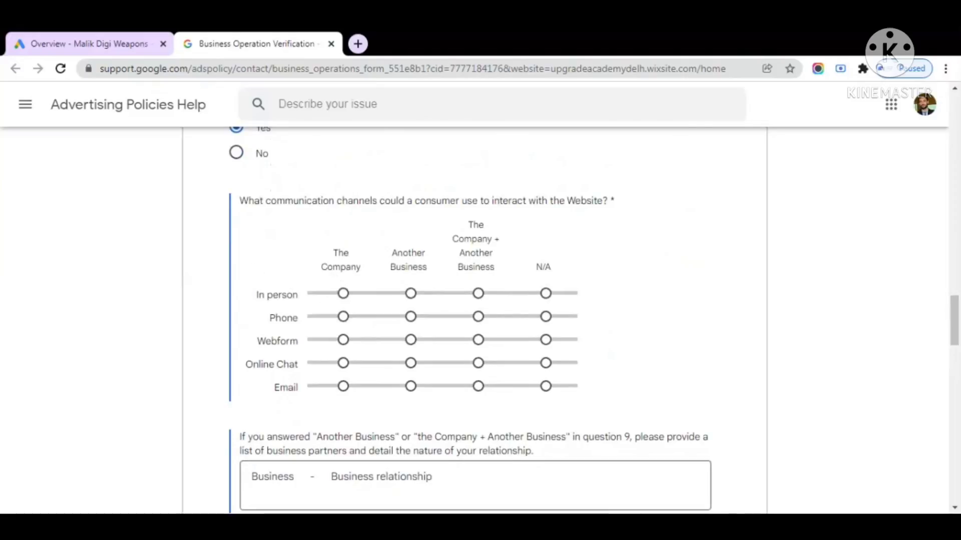
{"action": "left_click", "coordinate": [343, 294]}
{"action": "left_click", "coordinate": [343, 317]}
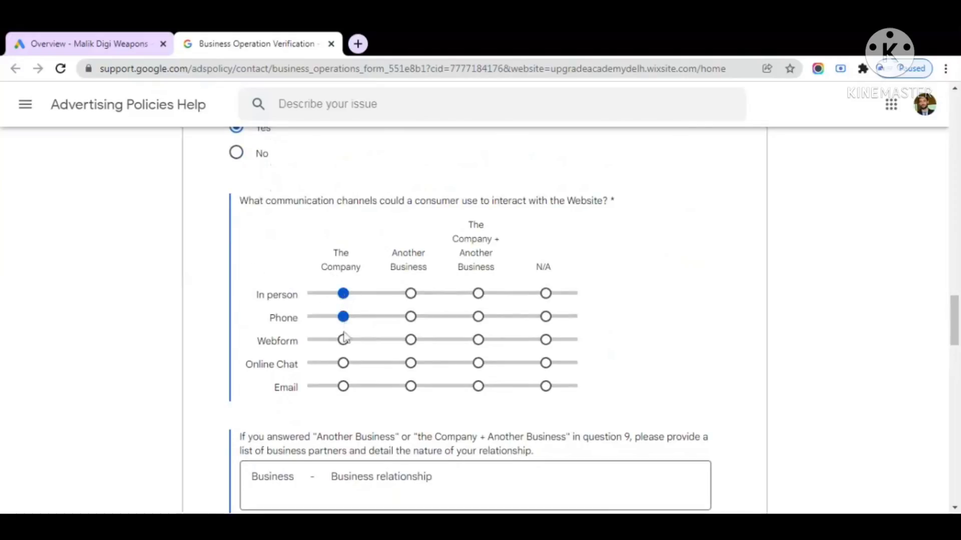
{"action": "left_click", "coordinate": [343, 340]}
{"action": "left_click", "coordinate": [343, 363]}
{"action": "left_click", "coordinate": [343, 386]}
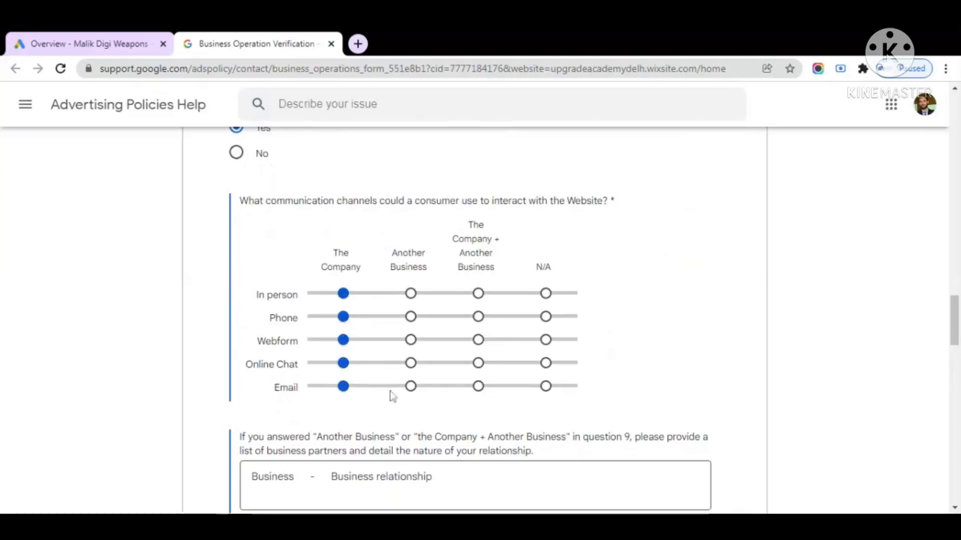
{"action": "scroll", "coordinate": [464, 379], "scroll_direction": "down", "scroll_amount": 1}
{"action": "scroll", "coordinate": [464, 378], "scroll_direction": "down", "scroll_amount": 1}
Begin the business-partners question and move down to the following answers
{"action": "left_click", "coordinate": [391, 350]}
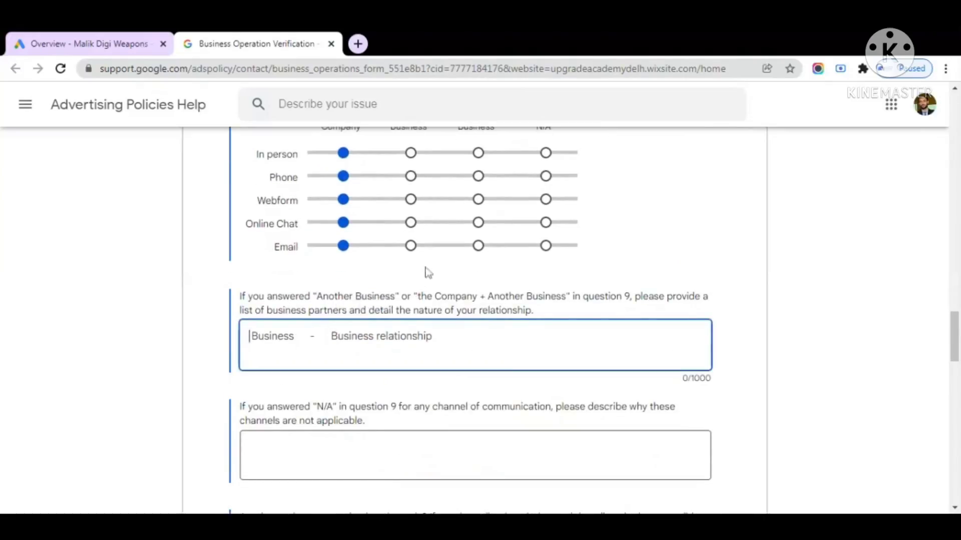
{"action": "scroll", "coordinate": [411, 274], "scroll_direction": "up", "scroll_amount": 2}
{"action": "scroll", "coordinate": [395, 284], "scroll_direction": "down", "scroll_amount": 1}
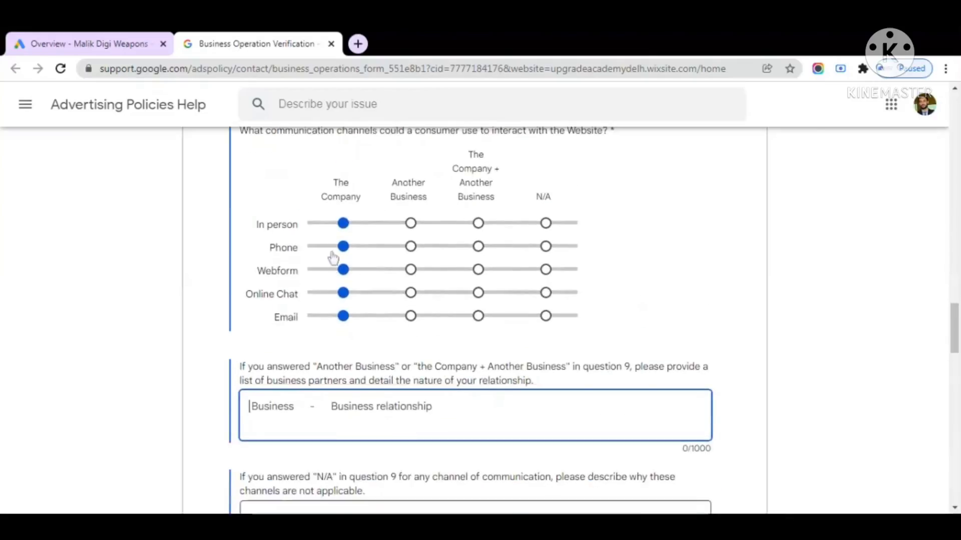
{"action": "scroll", "coordinate": [333, 273], "scroll_direction": "down", "scroll_amount": 1}
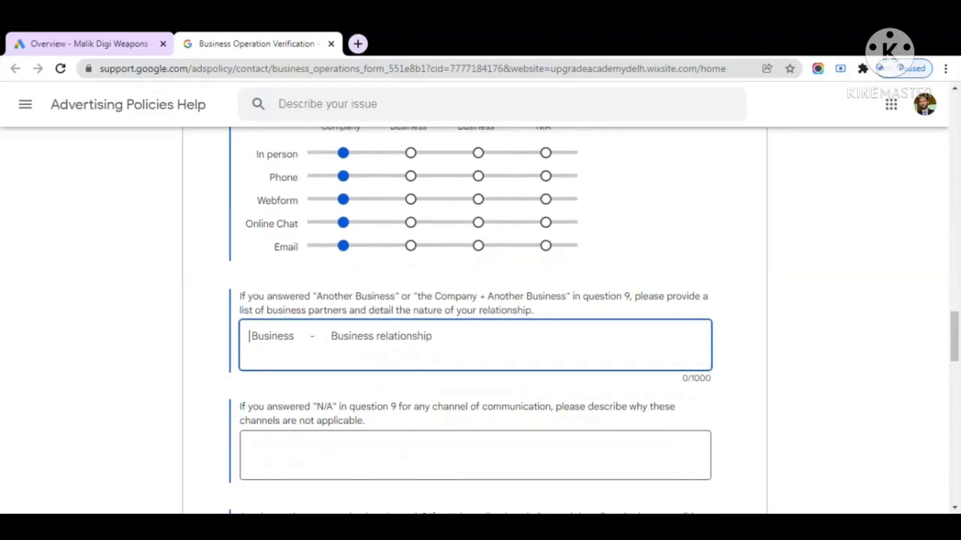
{"action": "scroll", "coordinate": [307, 330], "scroll_direction": "down", "scroll_amount": 1}
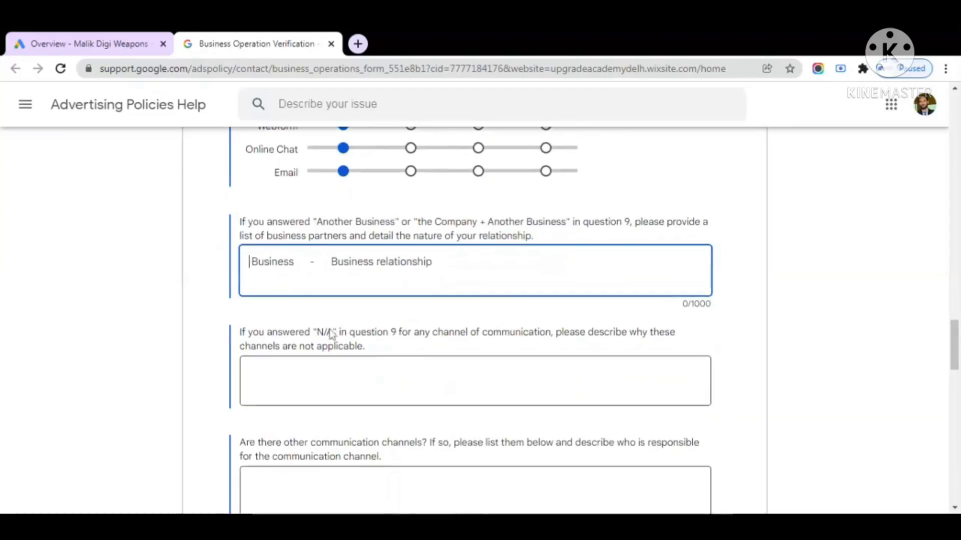
{"action": "scroll", "coordinate": [332, 332], "scroll_direction": "down", "scroll_amount": 1}
Enter N/A in the N/A-channels explanation box
{"action": "left_click", "coordinate": [250, 306]}
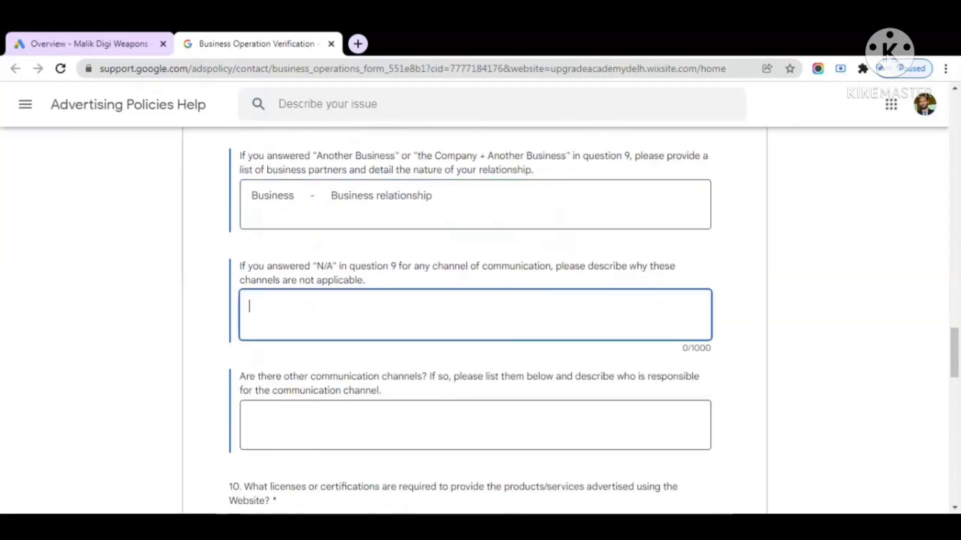
{"action": "type", "text": "N/a"}
{"action": "key", "text": "BackSpace"}
{"action": "type", "text": "A"}
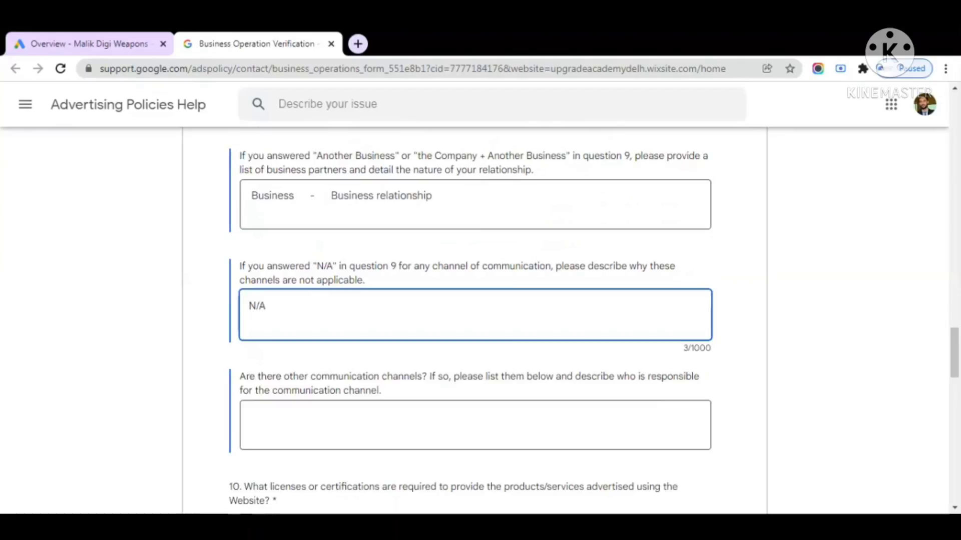
Start the other-channels answer with a statement of full responsibility for all activities
{"action": "scroll", "coordinate": [476, 321], "scroll_direction": "down", "scroll_amount": 1}
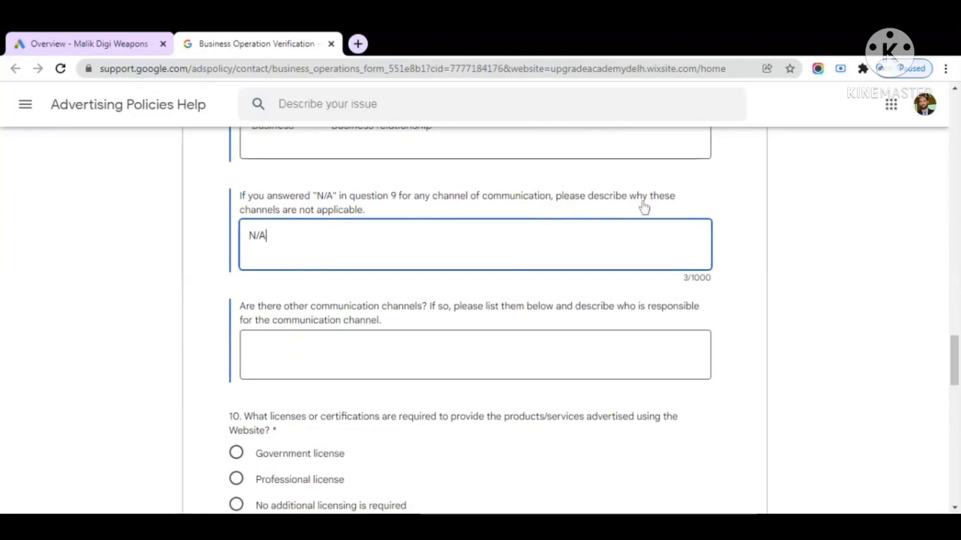
{"action": "left_click_drag", "start_coordinate": [409, 215], "coordinate": [258, 237]}
{"action": "left_click", "coordinate": [280, 238]}
{"action": "scroll", "coordinate": [280, 241], "scroll_direction": "down", "scroll_amount": 1}
{"action": "scroll", "coordinate": [322, 257], "scroll_direction": "down", "scroll_amount": 1}
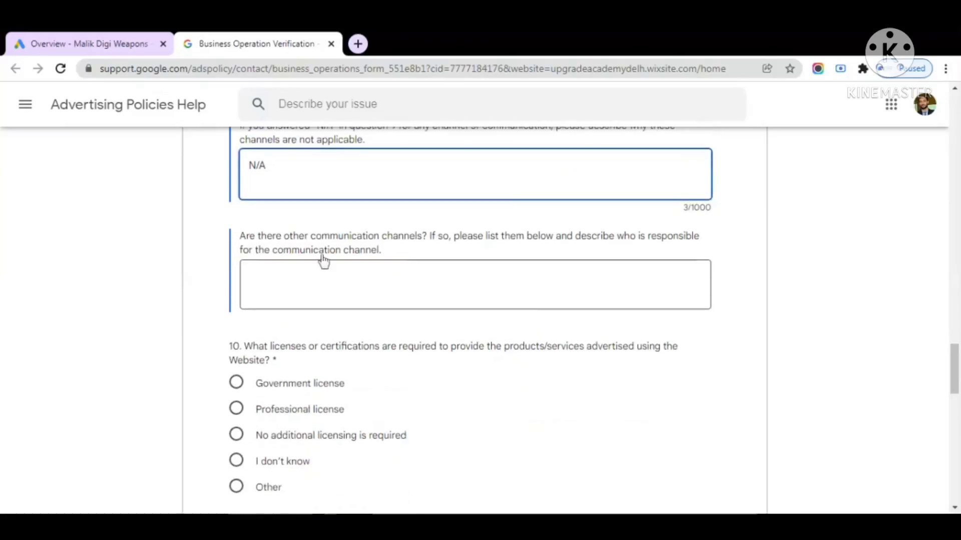
{"action": "scroll", "coordinate": [401, 257], "scroll_direction": "up", "scroll_amount": 6}
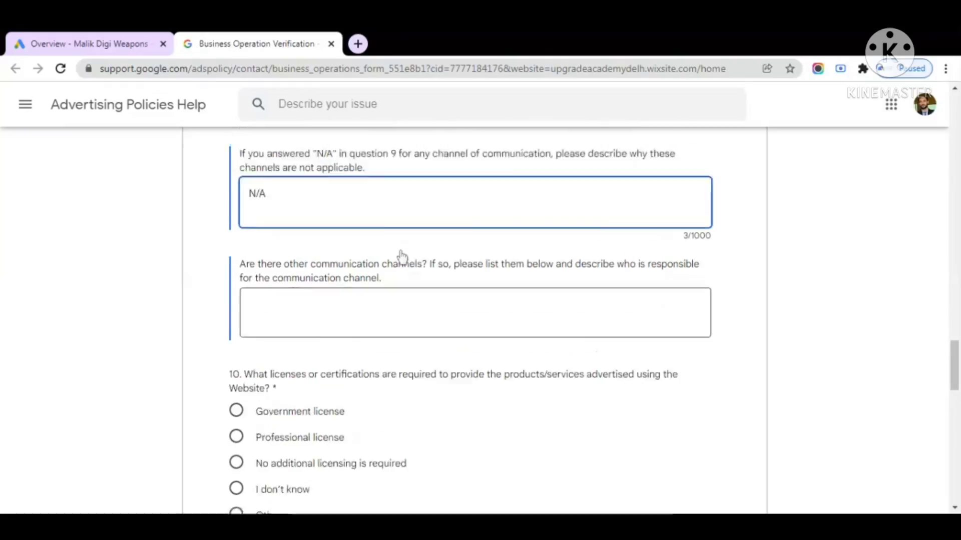
{"action": "scroll", "coordinate": [404, 257], "scroll_direction": "down", "scroll_amount": 4}
{"action": "scroll", "coordinate": [404, 257], "scroll_direction": "down", "scroll_amount": 2}
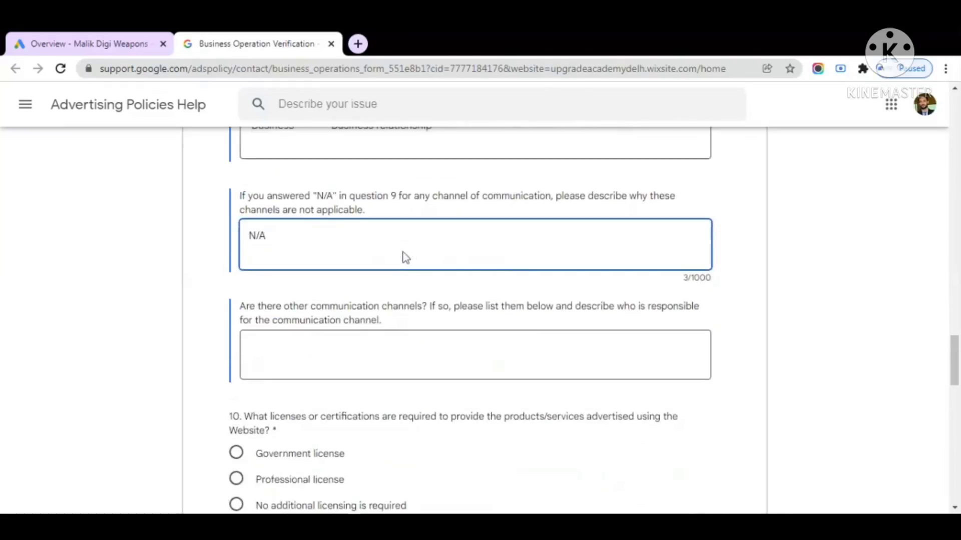
{"action": "key", "text": "Tab"}
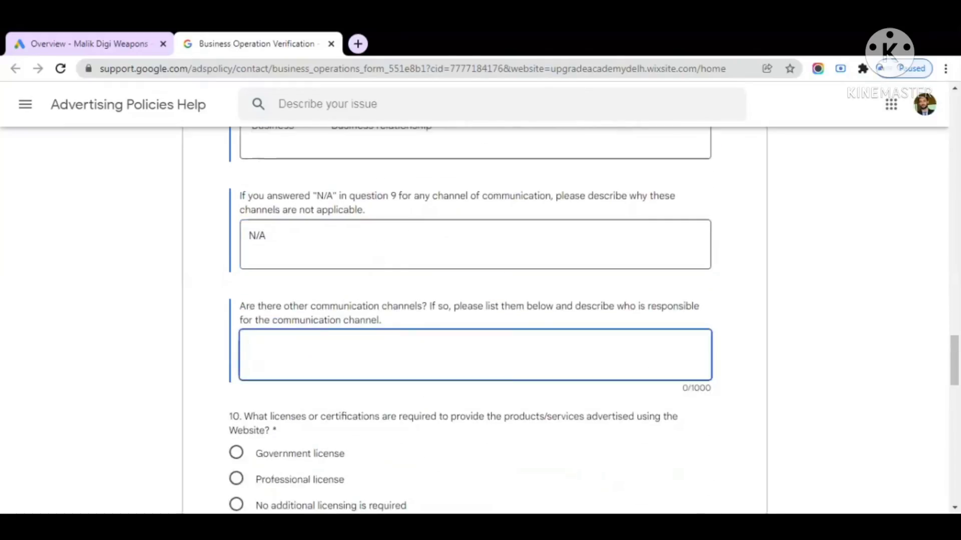
{"action": "type", "text": "i AM"}
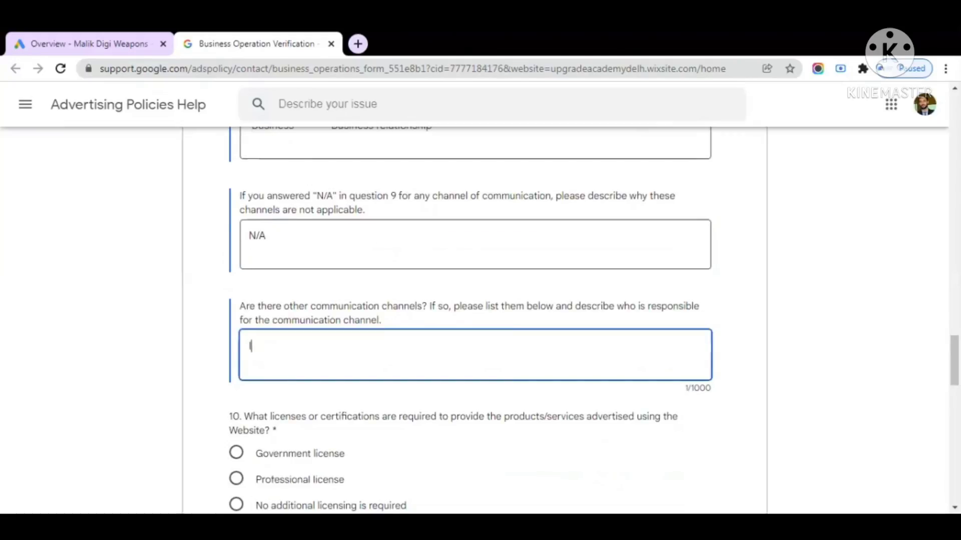
{"action": "type", "text": " am fully responsibl"}
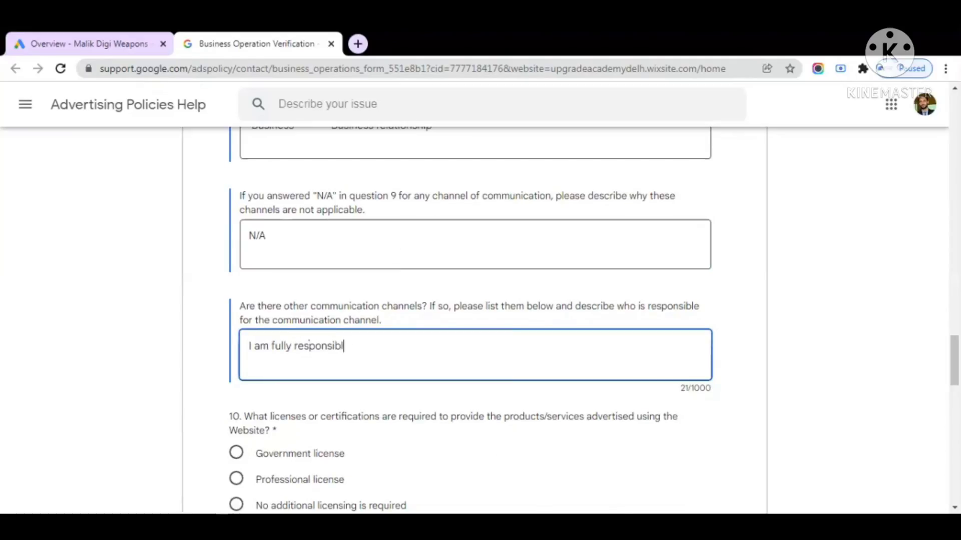
{"action": "type", "text": "e for t"}
{"action": "type", "text": "ll kind of activi"}
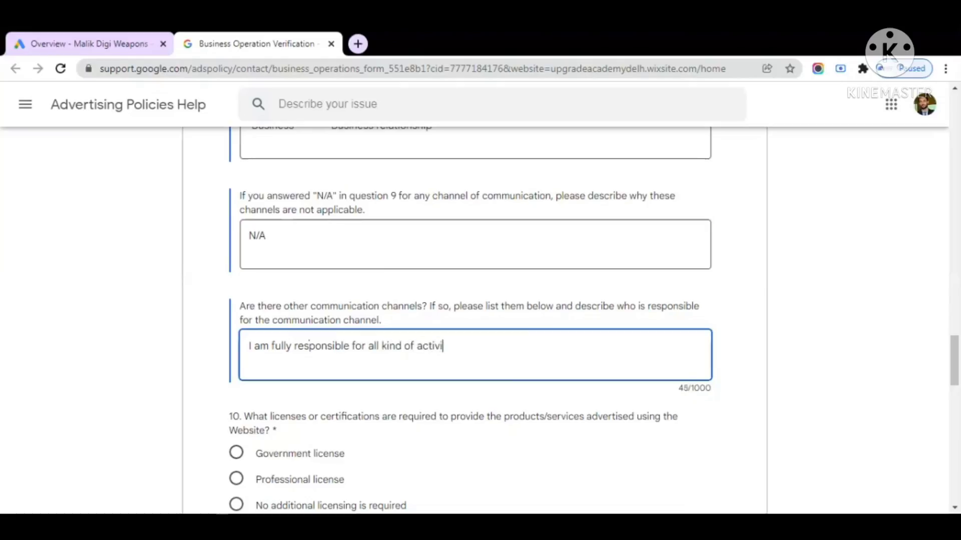
{"action": "type", "text": "ties with"}
{"action": "type", "text": "in"}
Correct the typos and end the other-channels statement with 'as a whole business owner'
{"action": "key", "text": "BackSpace"}
{"action": "key", "text": "BackSpace"}
{"action": "key", "text": "BackSpace"}
{"action": "key", "text": "BackSpace"}
{"action": "key", "text": "BackSpace"}
{"action": "key", "text": "BackSpace"}
{"action": "key", "text": "BackSpace"}
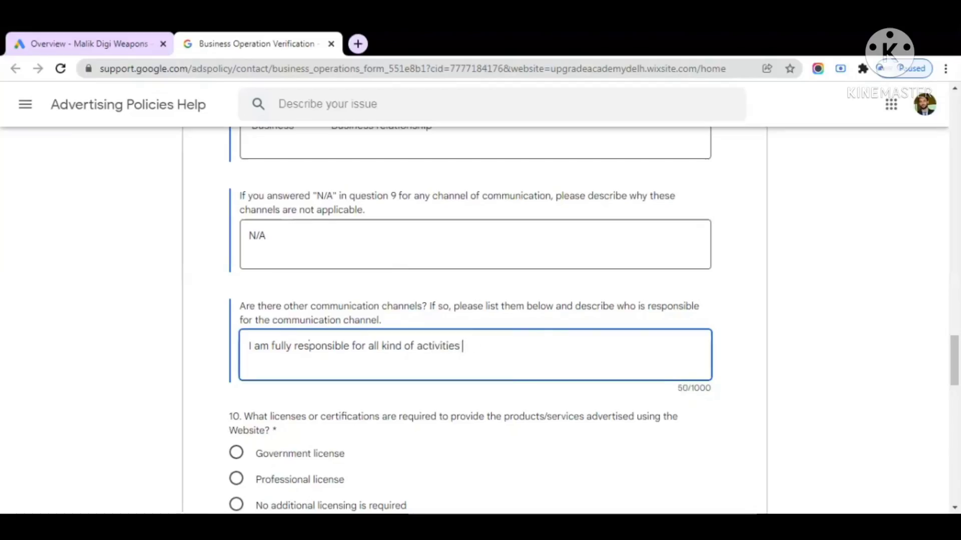
{"action": "type", "text": "in my own"}
{"action": "key", "text": "BackSpace"}
{"action": "key", "text": "BackSpace"}
{"action": "key", "text": "BackSpace"}
{"action": "key", "text": "BackSpace"}
{"action": "key", "text": "BackSpace"}
{"action": "key", "text": "BackSpace"}
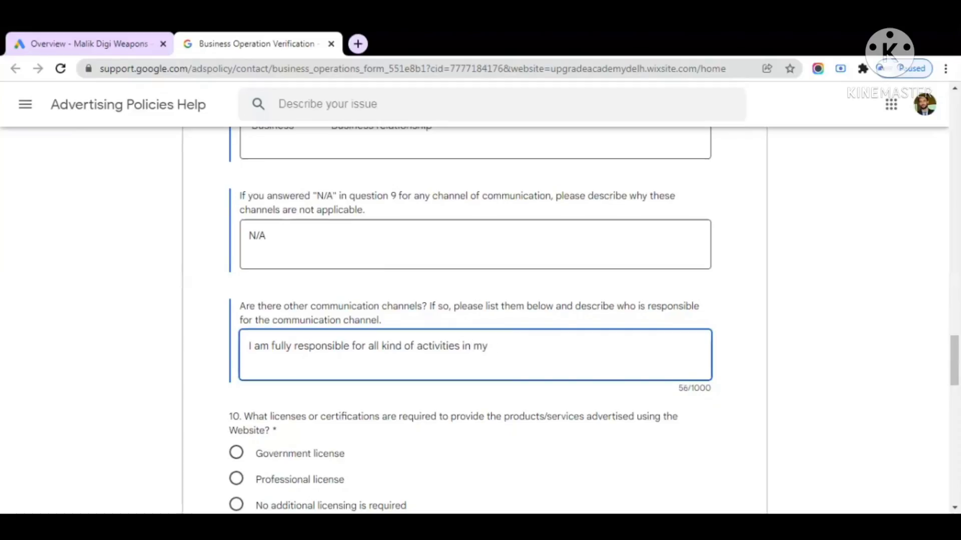
{"action": "key", "text": "BackSpace"}
{"action": "key", "text": "BackSpace"}
{"action": "key", "text": "BackSpace"}
{"action": "type", "text": "as a whole busi"}
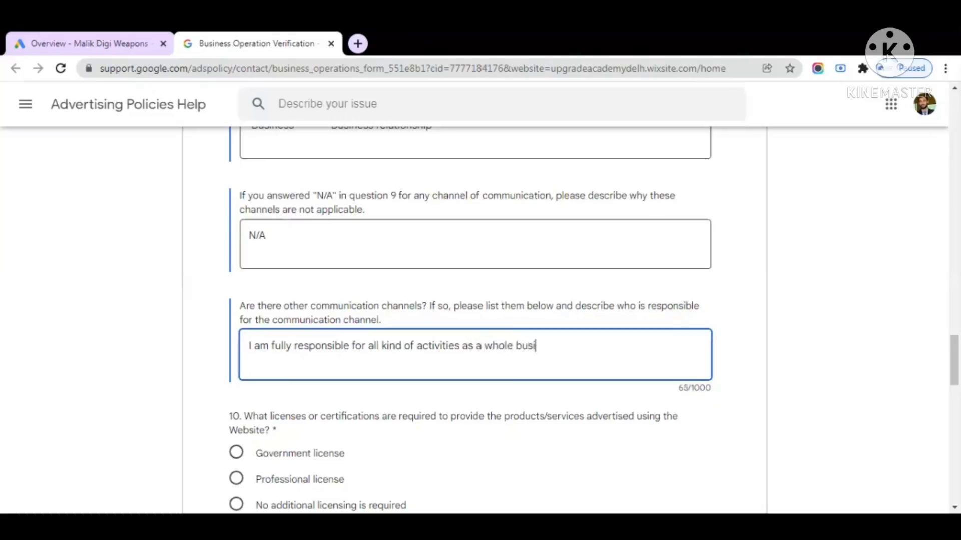
{"action": "type", "text": "ness owner"}
Answer question 10 about licences with "I don't know"
{"action": "scroll", "coordinate": [474, 320], "scroll_direction": "down", "scroll_amount": 3}
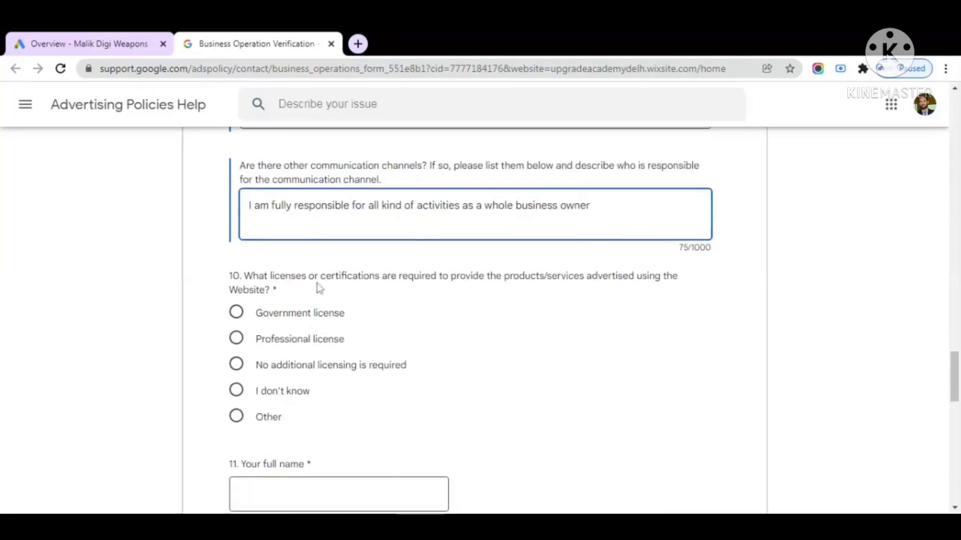
{"action": "scroll", "coordinate": [422, 303], "scroll_direction": "down", "scroll_amount": 1}
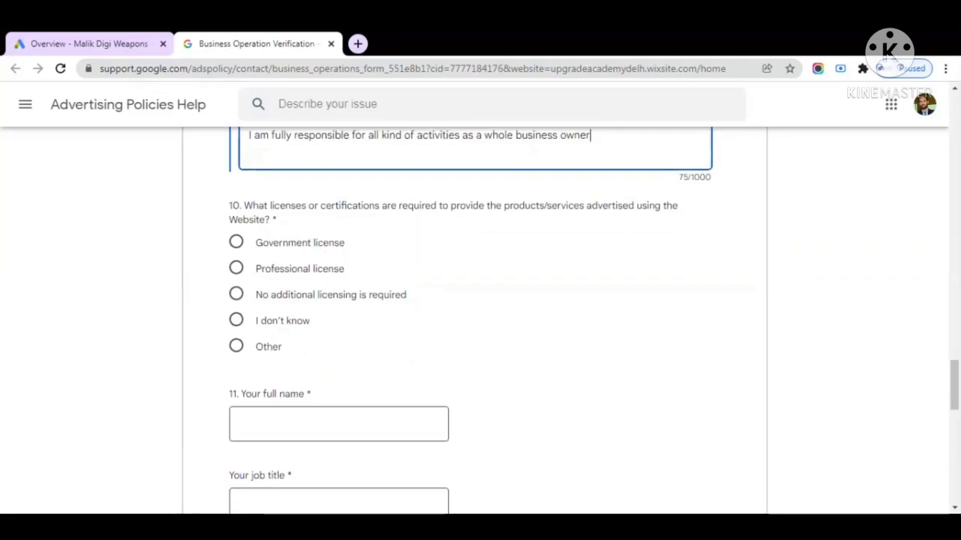
{"action": "left_click_drag", "start_coordinate": [269, 206], "coordinate": [380, 206]}
{"action": "left_click", "coordinate": [391, 241]}
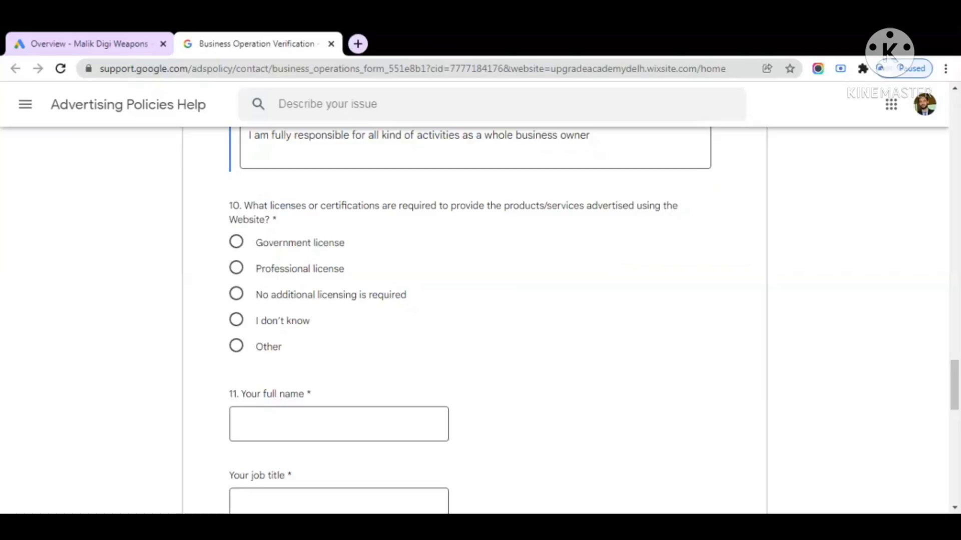
{"action": "left_click", "coordinate": [236, 321]}
Enter the owner's full name in the Your full name field
{"action": "scroll", "coordinate": [463, 314], "scroll_direction": "down", "scroll_amount": 1}
{"action": "left_click", "coordinate": [339, 353]}
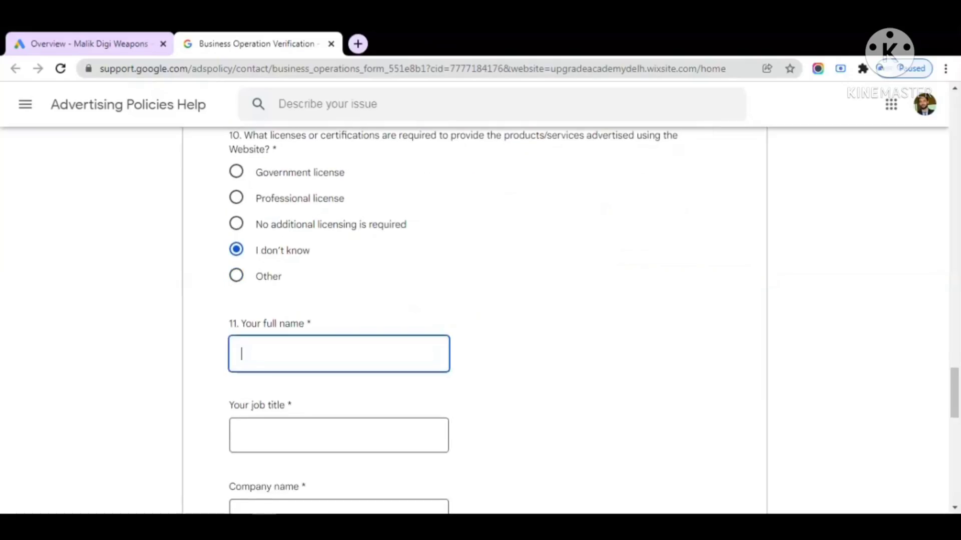
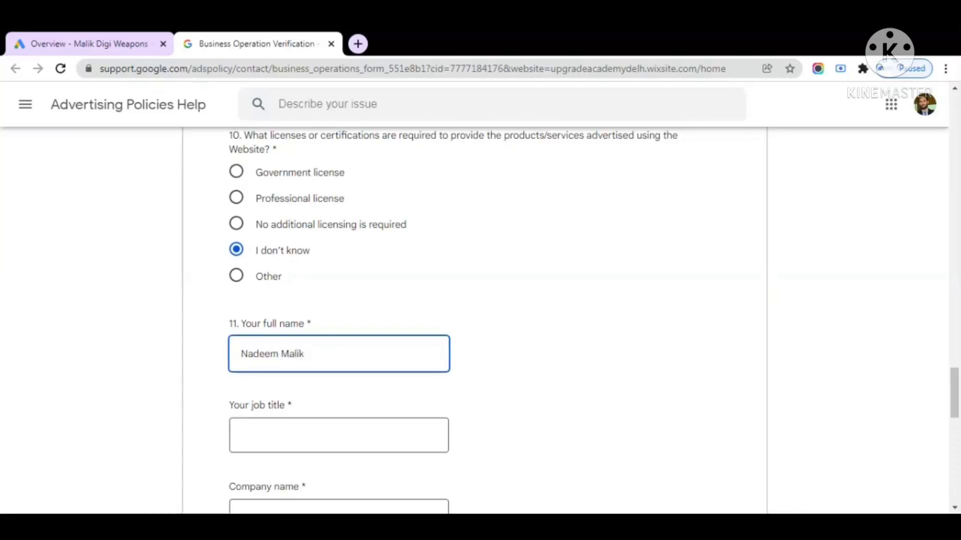
Set the job title to Founder, correcting a typo along the way
{"action": "left_click", "coordinate": [339, 436]}
{"action": "type", "text": "Founder"}
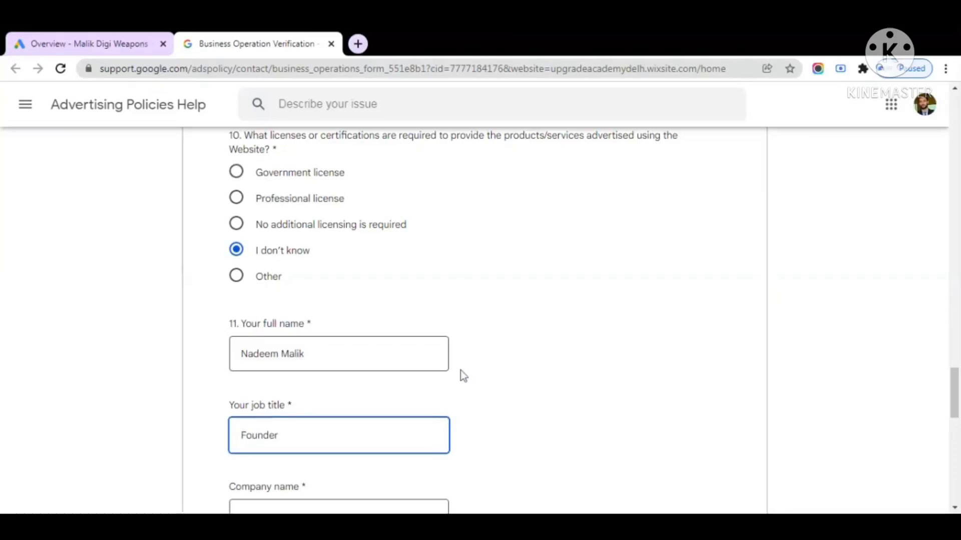
{"action": "left_click", "coordinate": [501, 356]}
{"action": "scroll", "coordinate": [496, 358], "scroll_direction": "down", "scroll_amount": 4}
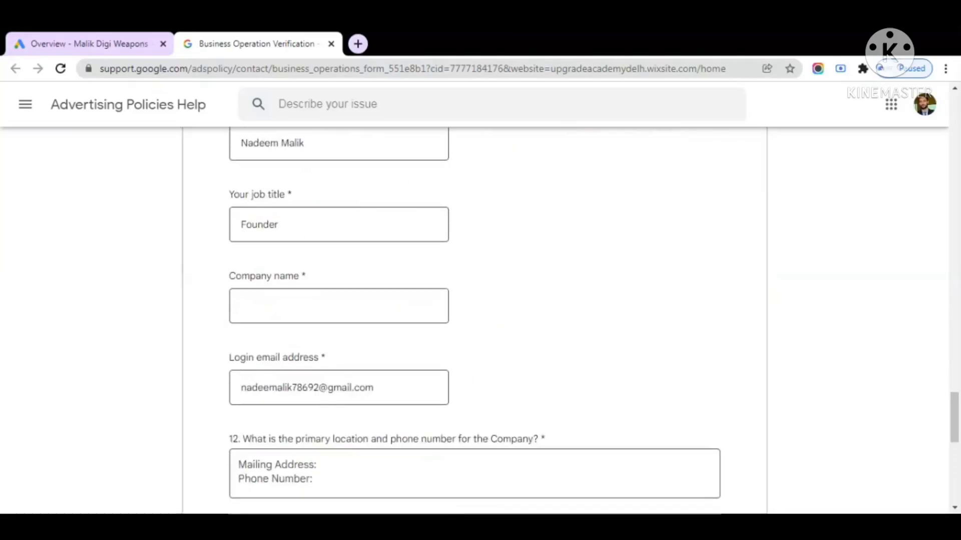
{"action": "left_click", "coordinate": [279, 224]}
{"action": "key", "text": "BackSpace"}
{"action": "key", "text": "BackSpace"}
{"action": "key", "text": "BackSpace"}
{"action": "key", "text": "BackSpace"}
{"action": "key", "text": "BackSpace"}
{"action": "key", "text": "BackSpace"}
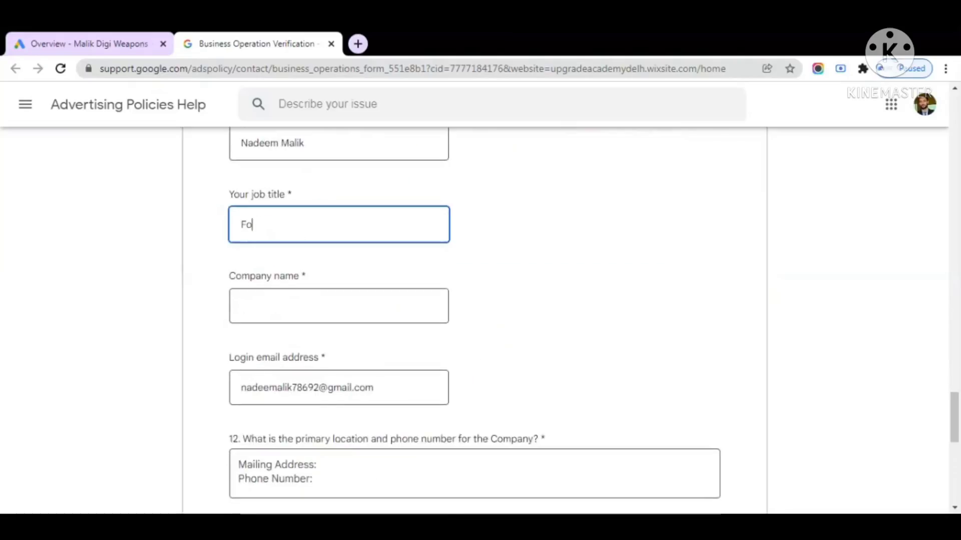
{"action": "type", "text": "Fonder"}
{"action": "key", "text": "BackSpace"}
{"action": "key", "text": "BackSpace"}
{"action": "key", "text": "BackSpace"}
{"action": "key", "text": "BackSpace"}
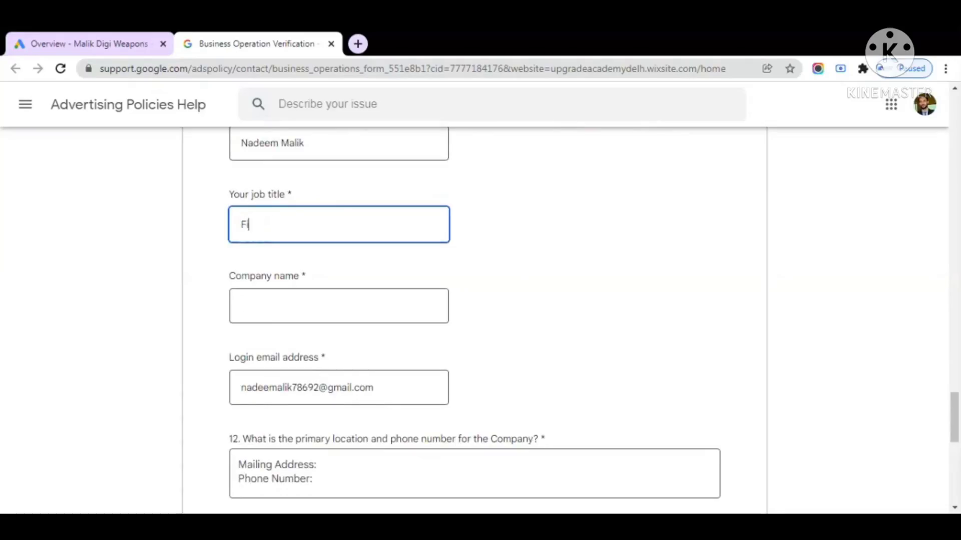
{"action": "type", "text": "ounder"}
Fill in the company name and leave the existing login email unchanged
{"action": "left_click", "coordinate": [339, 305]}
{"action": "type", "text": "Mal"}
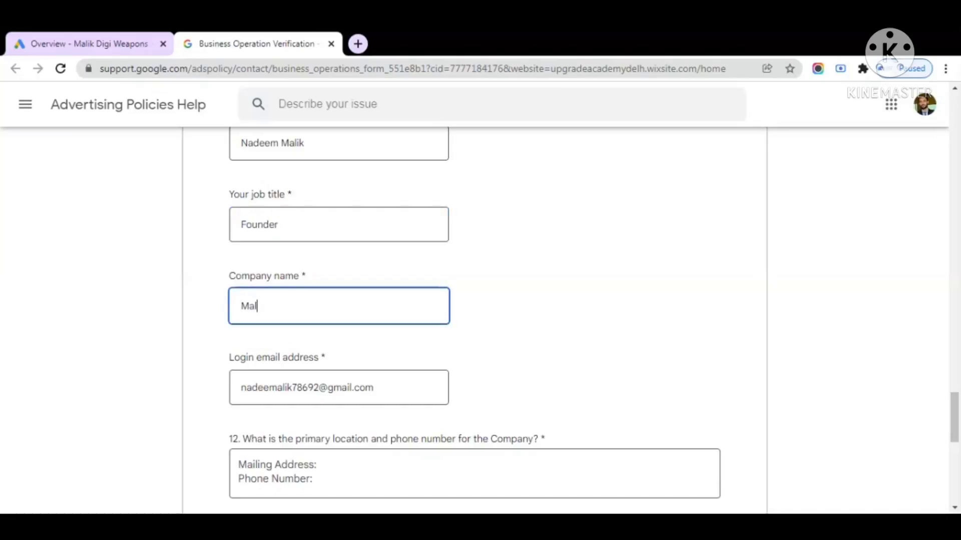
{"action": "type", "text": "ik Digi Weapons Pvt"}
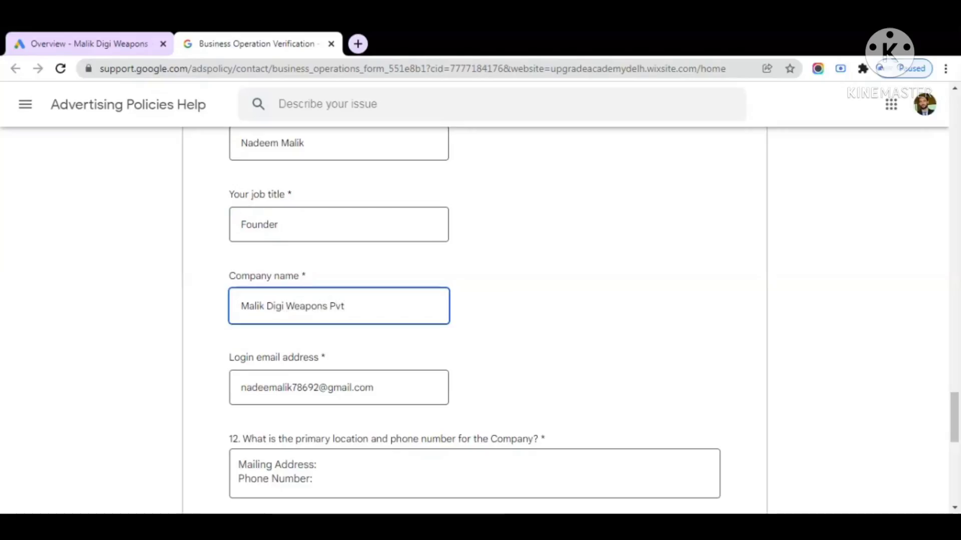
{"action": "type", "text": ". Ltd"}
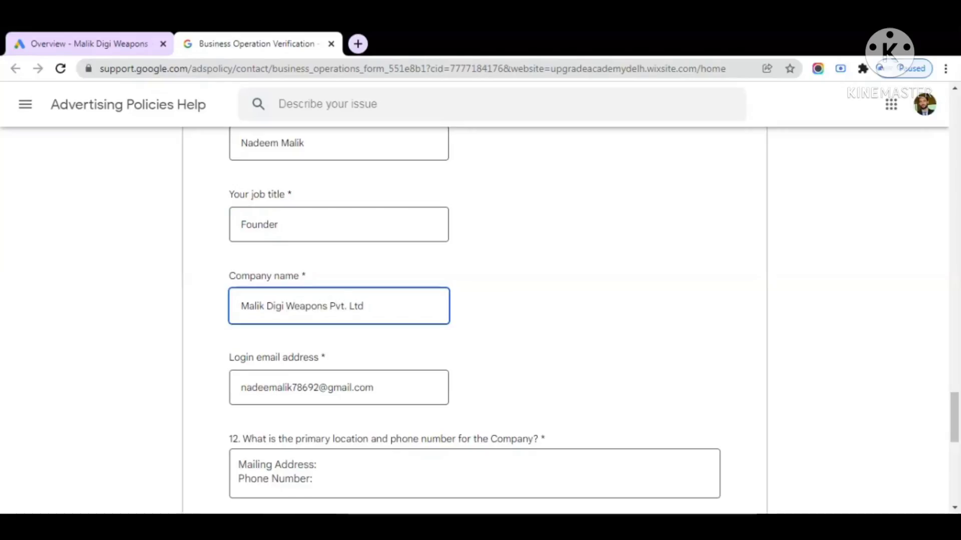
{"action": "type", "text": "."}
{"action": "scroll", "coordinate": [475, 320], "scroll_direction": "down", "scroll_amount": 2}
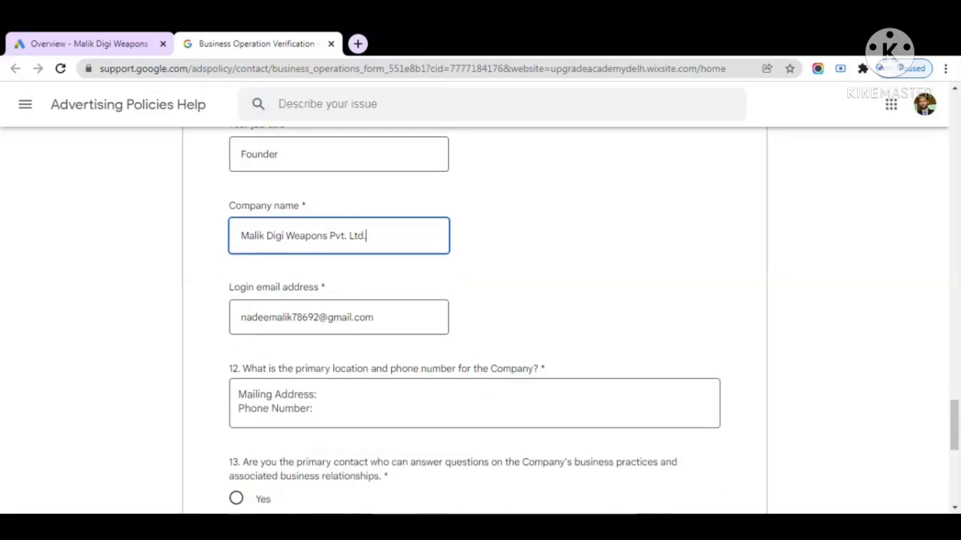
{"action": "left_click", "coordinate": [339, 317]}
{"action": "key", "text": "ctrl+a"}
{"action": "key", "text": "BackSpace"}
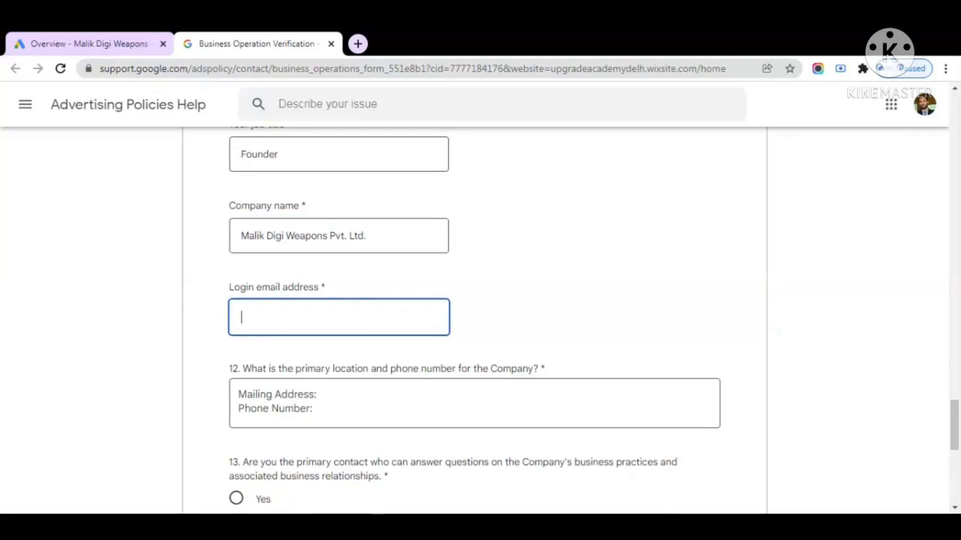
{"action": "key", "text": "ctrl+z"}
{"action": "key", "text": "End"}
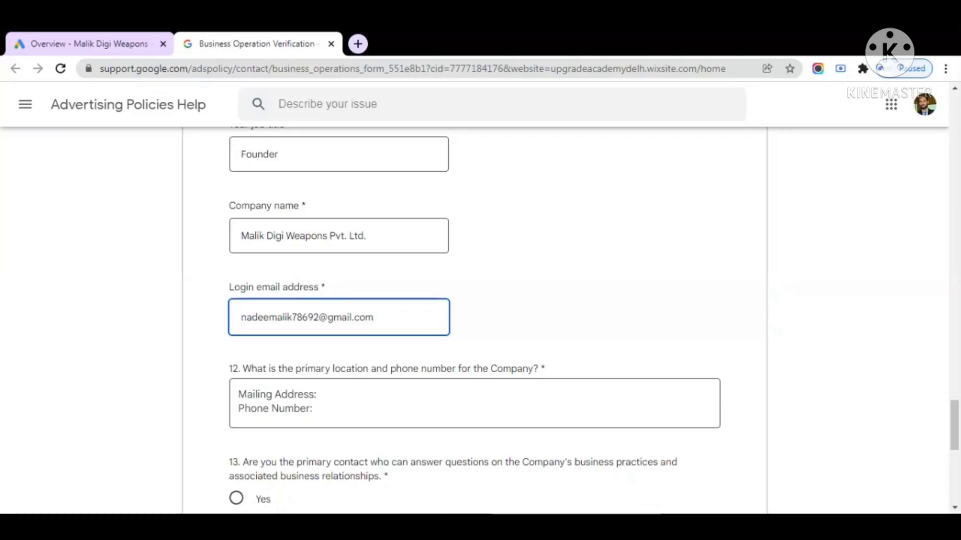
{"action": "key", "text": "ctrl+a"}
{"action": "key", "text": "End"}
{"action": "scroll", "coordinate": [455, 338], "scroll_direction": "down", "scroll_amount": 3}
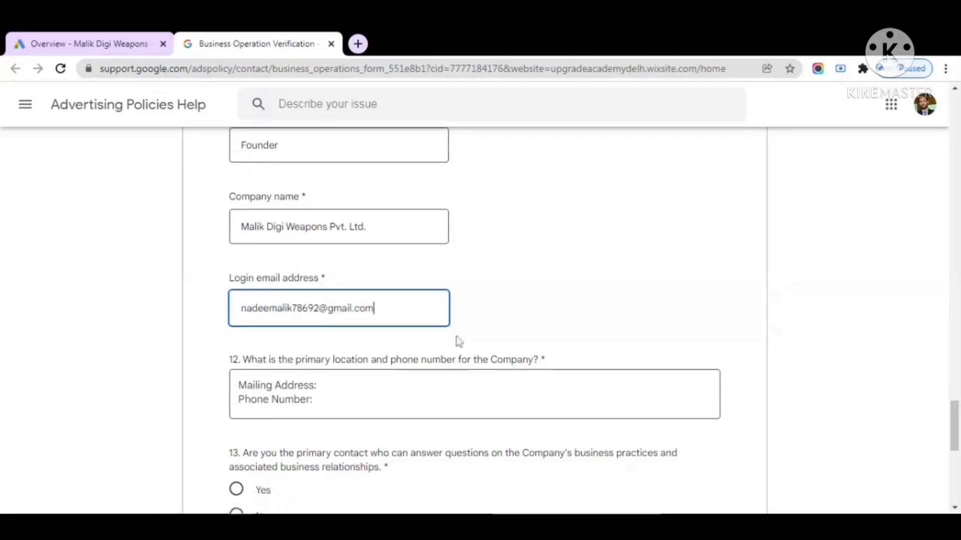
Answer question 12 with the login email, Noida and the company phone number on separate lines
{"action": "left_click", "coordinate": [239, 254]}
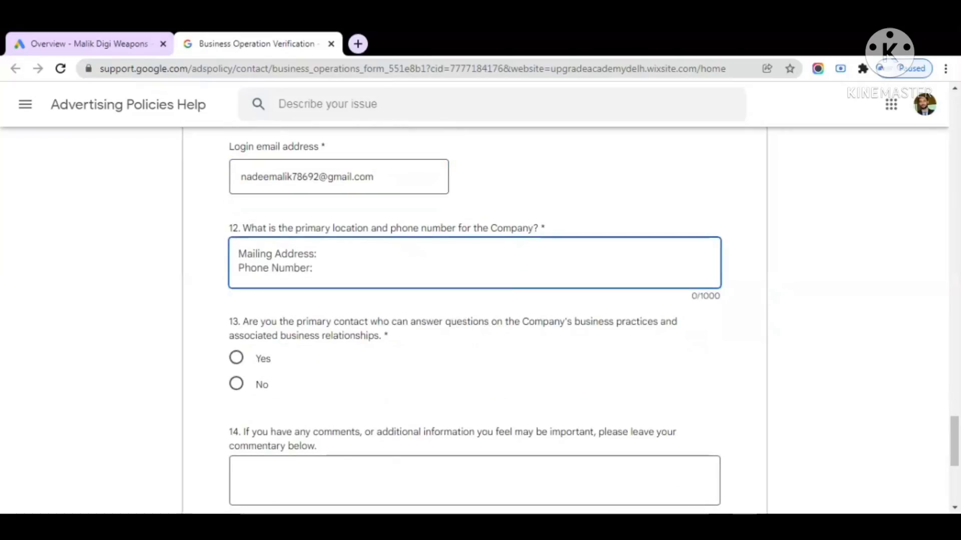
{"action": "left_click", "coordinate": [350, 177]}
{"action": "key", "text": "ctrl+a"}
{"action": "key", "text": "ctrl+c"}
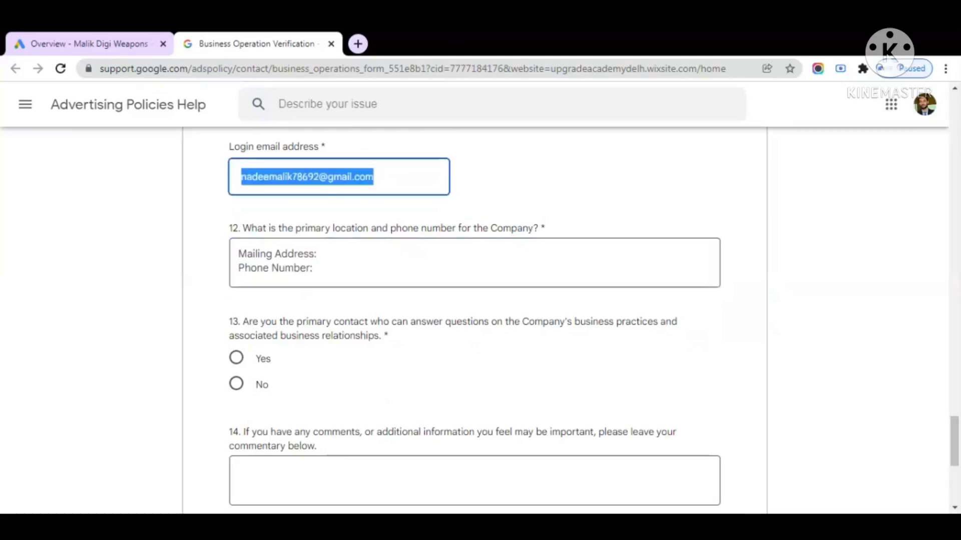
{"action": "left_click", "coordinate": [240, 254]}
{"action": "key", "text": "ctrl+v"}
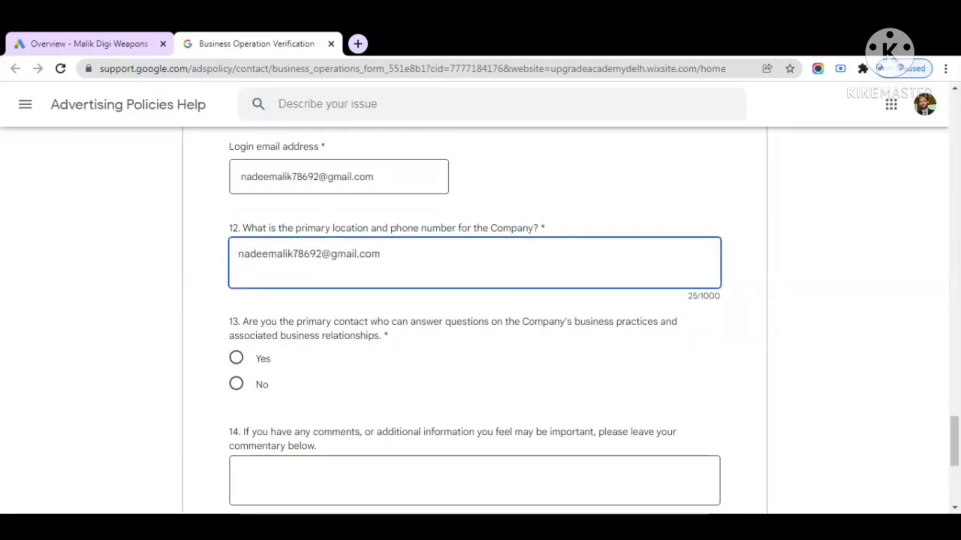
{"action": "key", "text": "Return"}
{"action": "type", "text": "No"}
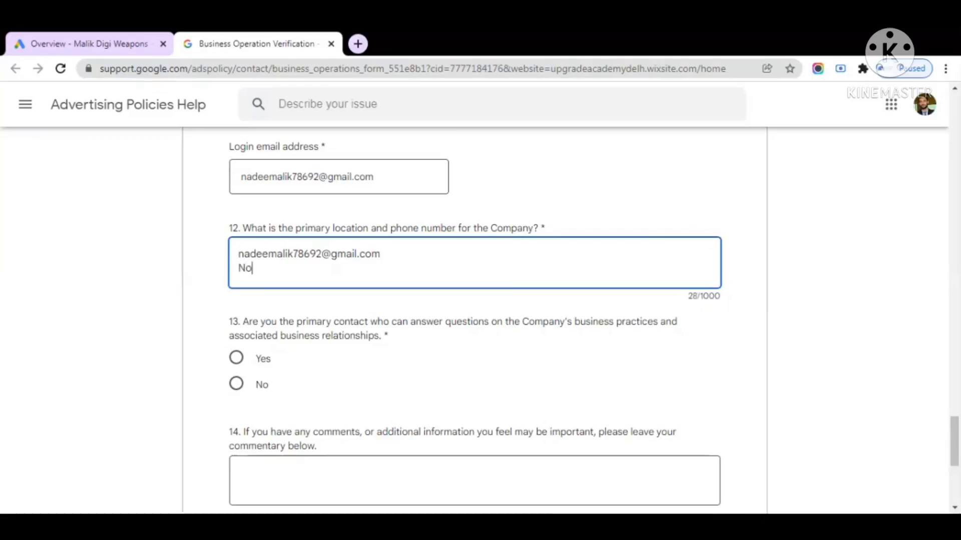
{"action": "type", "text": "ida ,"}
{"action": "key", "text": "Return"}
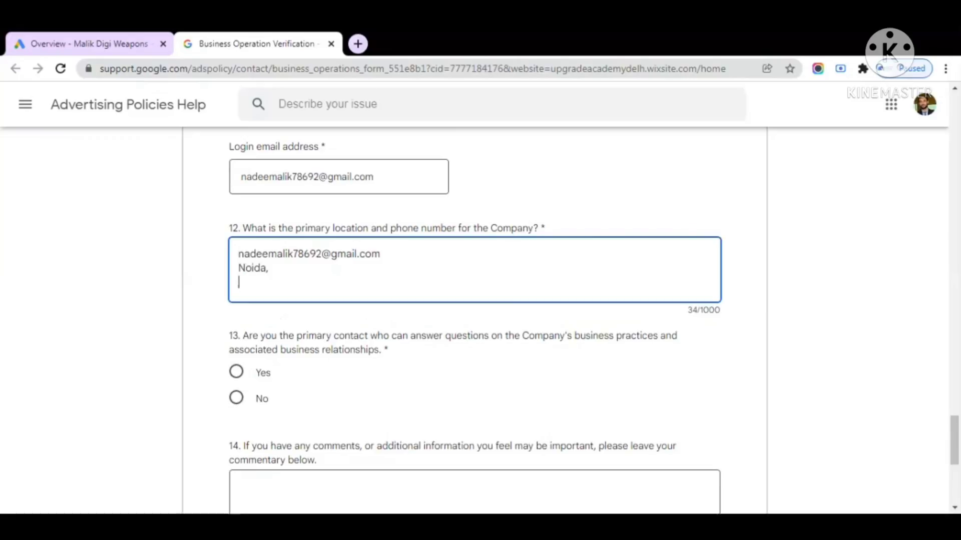
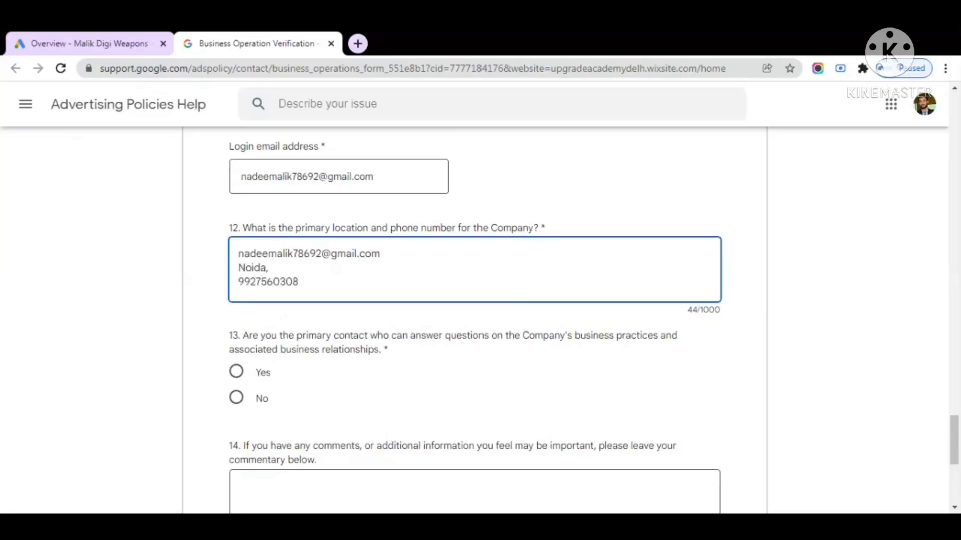
{"action": "scroll", "coordinate": [440, 280], "scroll_direction": "down", "scroll_amount": 1}
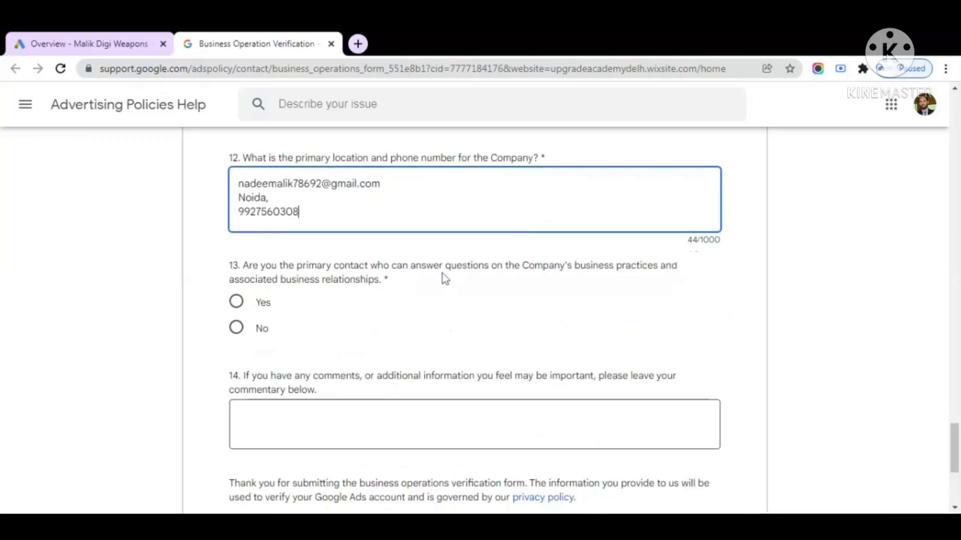
Answer Yes to question 13 about being the primary contact
{"action": "left_click", "coordinate": [249, 306]}
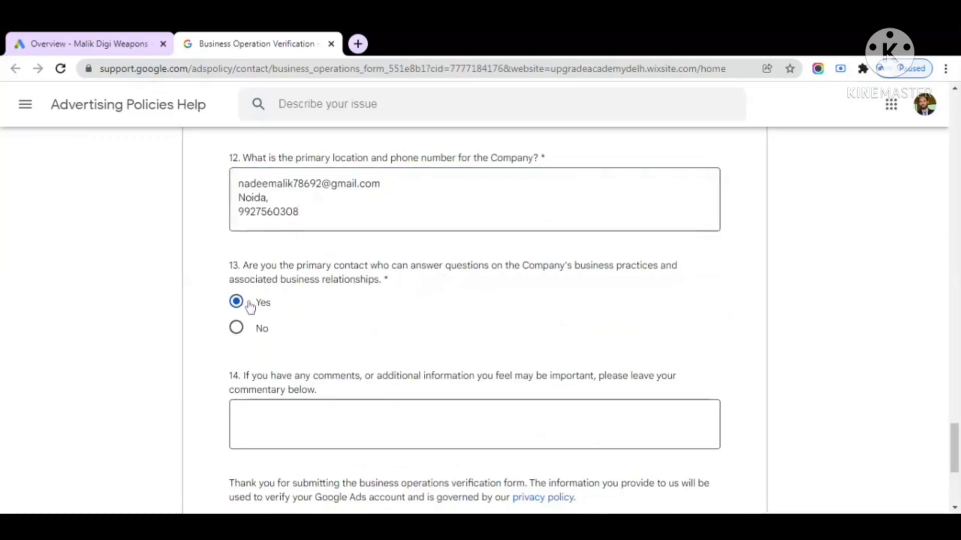
{"action": "scroll", "coordinate": [249, 305], "scroll_direction": "down", "scroll_amount": 1}
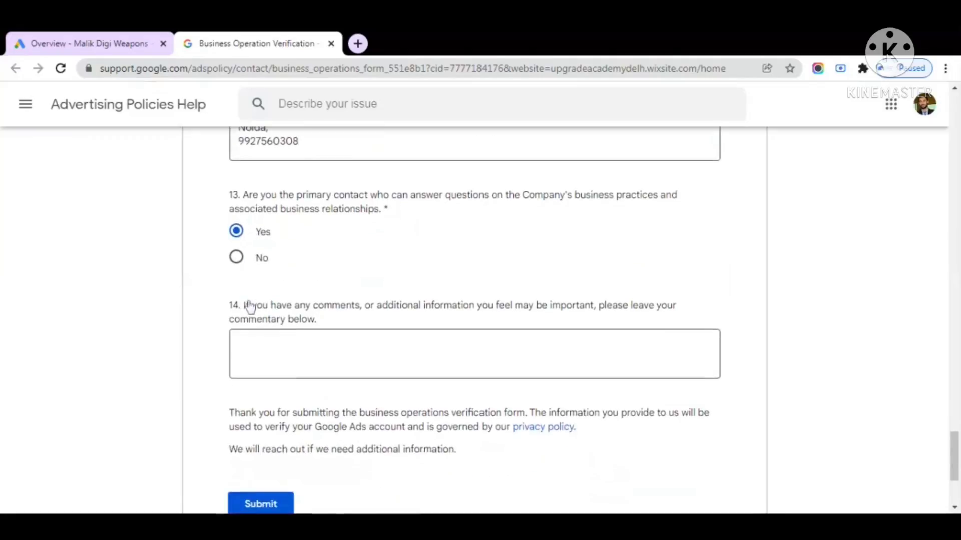
{"action": "scroll", "coordinate": [345, 295], "scroll_direction": "down", "scroll_amount": 1}
Enter N/A in the question 14 comments box
{"action": "left_click", "coordinate": [346, 298]}
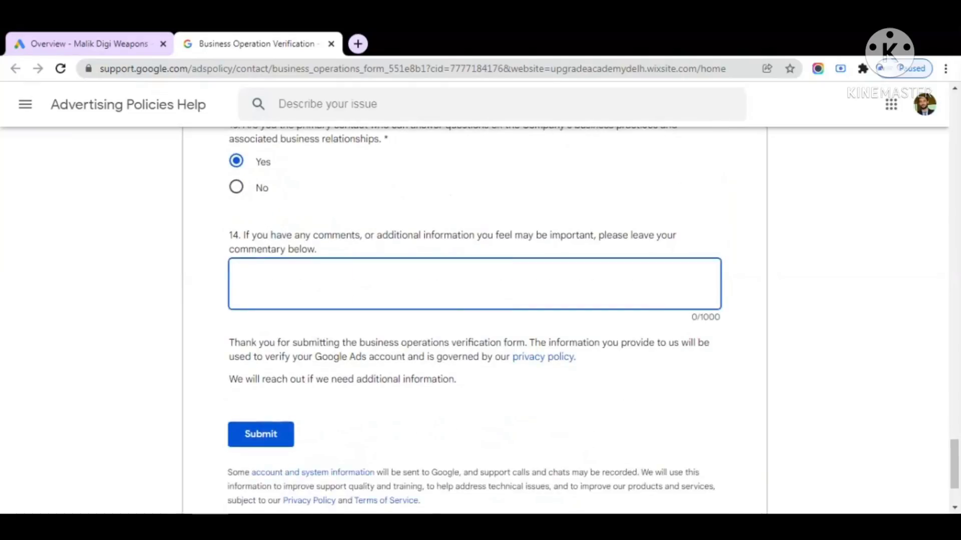
{"action": "type", "text": "N/A"}
{"action": "scroll", "coordinate": [321, 343], "scroll_direction": "down", "scroll_amount": 1}
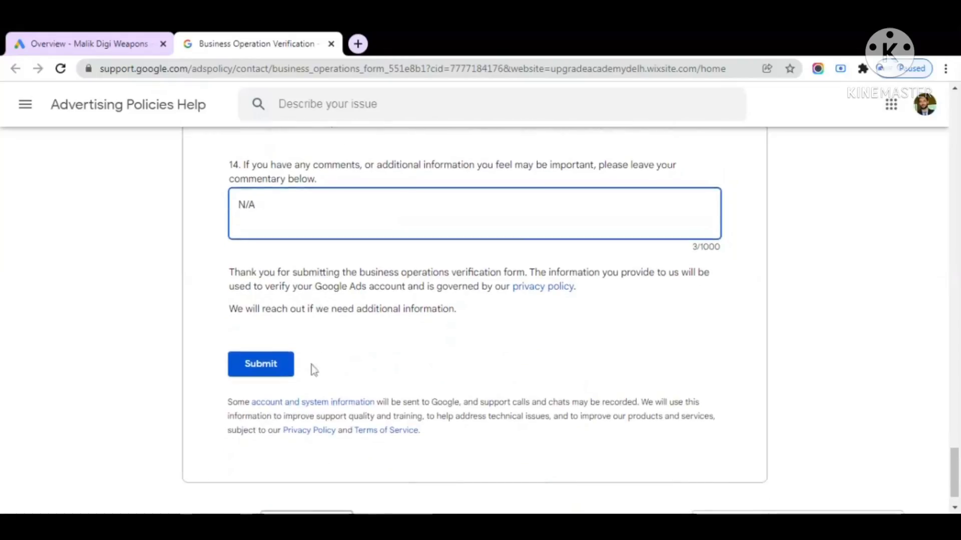